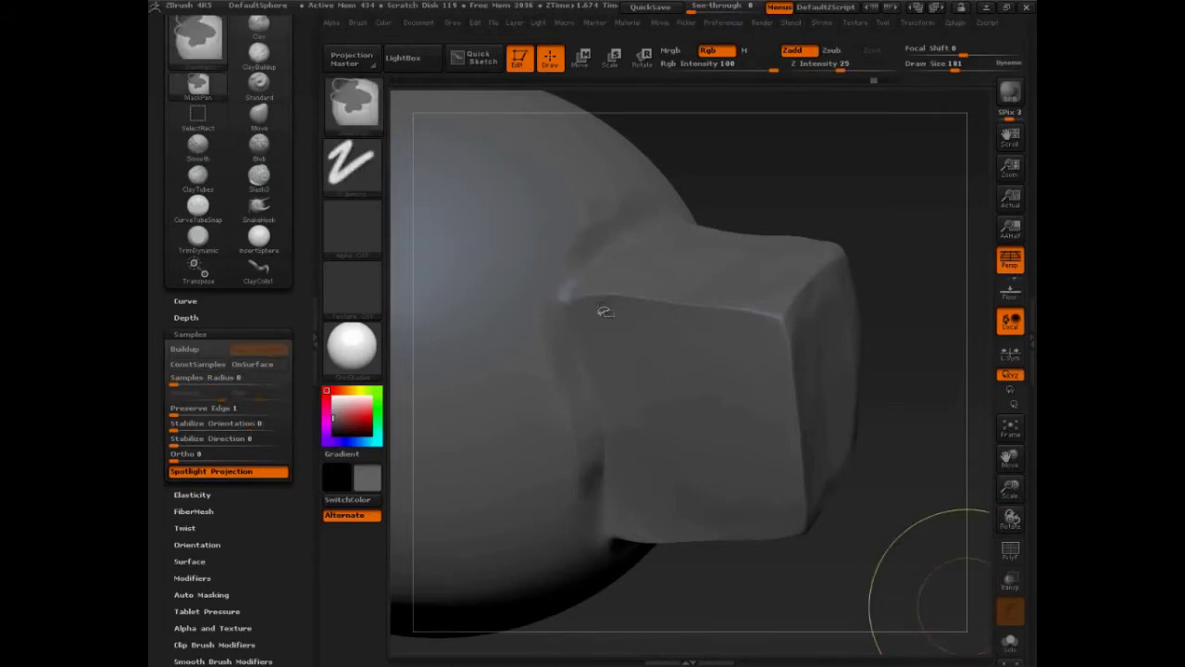
{"action": "mouse_move", "coordinate": [565, 302]}
{"action": "left_mouse_down", "text": "ctrl+shift"}
{"action": "mouse_move", "coordinate": [747, 314]}
{"action": "mouse_move", "coordinate": [843, 381]}
{"action": "mouse_move", "coordinate": [783, 552]}
{"action": "mouse_move", "coordinate": [608, 543]}
{"action": "left_mouse_up", "text": "ctrl+shift"}
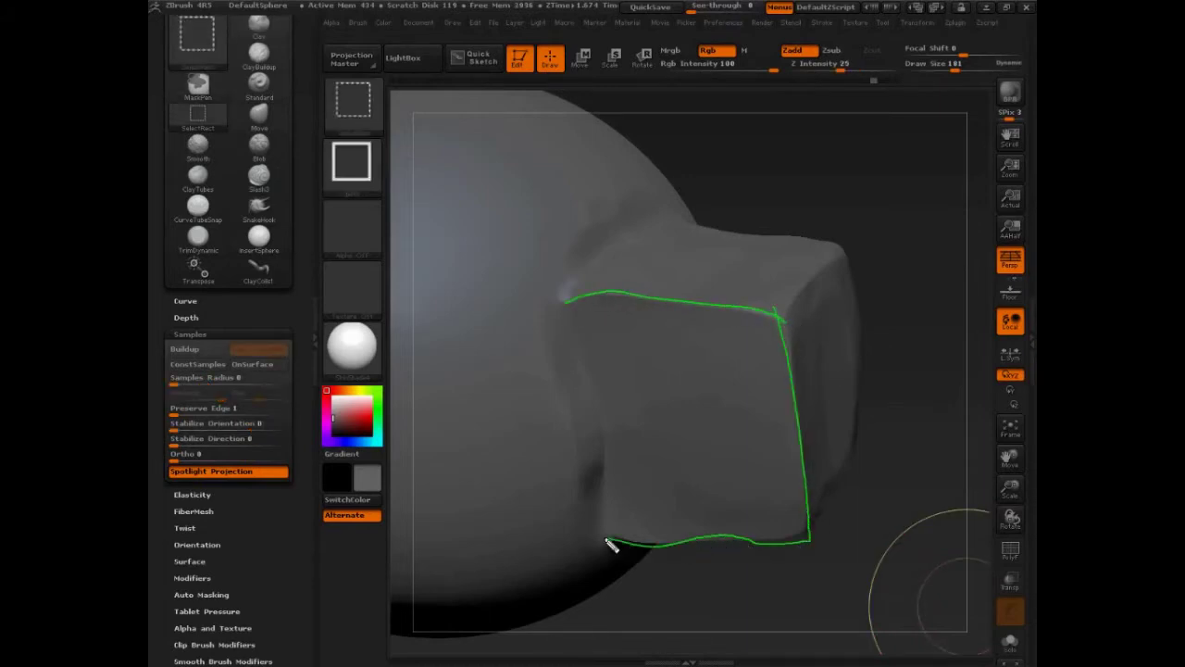
{"action": "left_click_drag", "start_coordinate": [780, 318], "coordinate": [851, 256], "text": "ctrl+shift"}
{"action": "left_click_drag", "start_coordinate": [182, 375], "coordinate": [186, 375]}
{"action": "mouse_move", "coordinate": [237, 421]}
{"action": "left_mouse_down"}
{"action": "mouse_move", "coordinate": [233, 436]}
{"action": "mouse_move", "coordinate": [259, 424]}
{"action": "mouse_move", "coordinate": [521, 484]}
{"action": "mouse_move", "coordinate": [814, 116]}
{"action": "mouse_move", "coordinate": [689, 37]}
{"action": "mouse_move", "coordinate": [711, 37]}
{"action": "mouse_move", "coordinate": [665, 43]}
{"action": "left_mouse_up"}
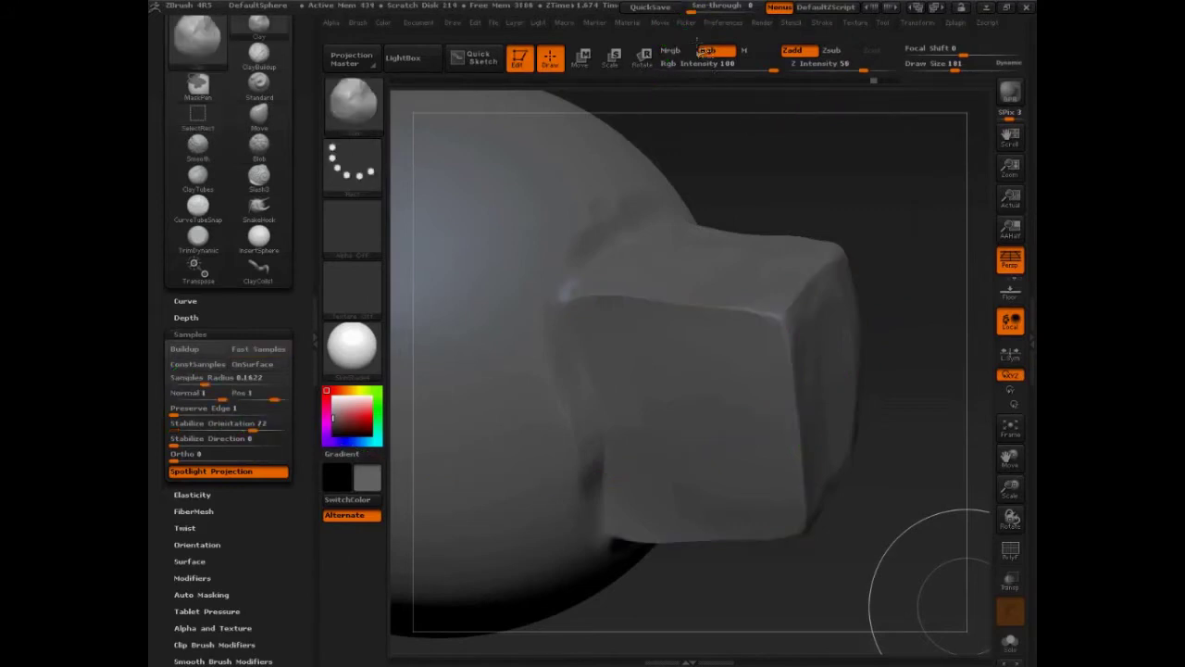
Step: Set the Picker's orientation option to Cont Ori (continuous orientation)
{"action": "left_click", "coordinate": [687, 23]}
{"action": "left_click", "coordinate": [783, 117]}
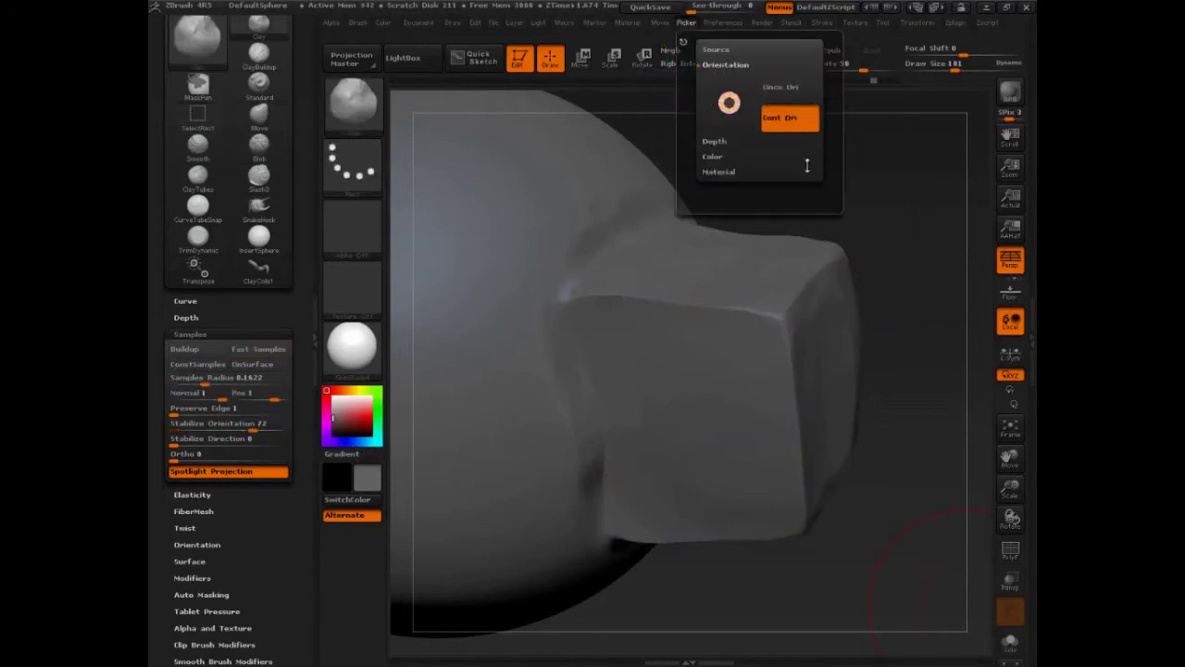
{"action": "key", "text": "ctrl"}
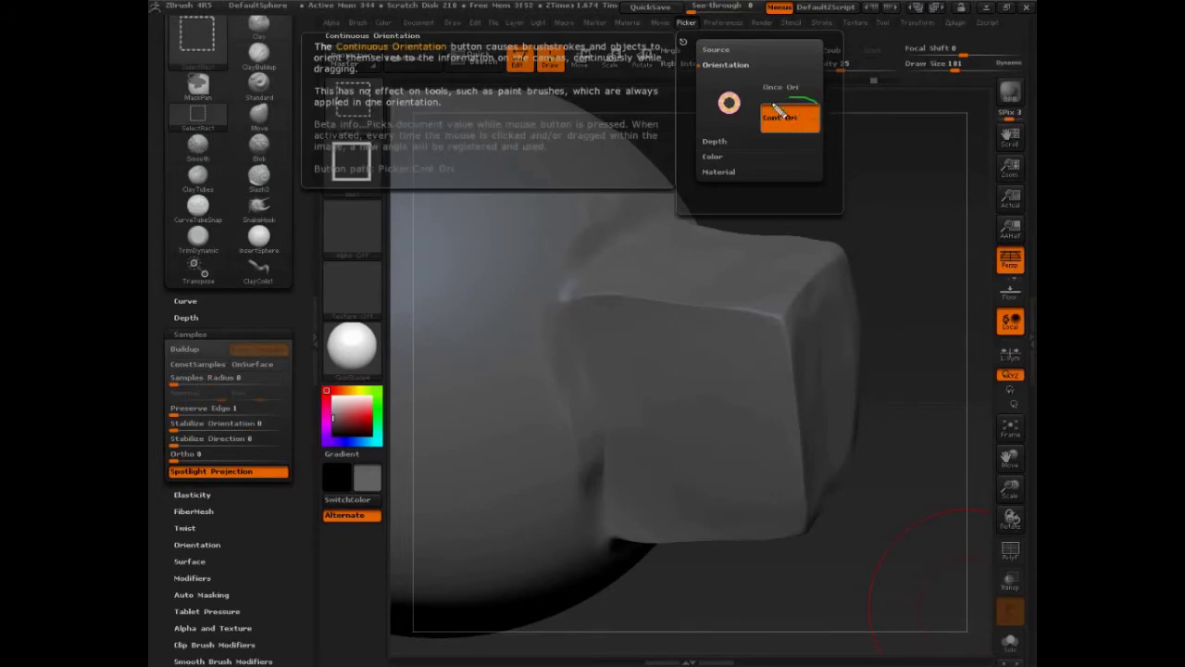
{"action": "left_click_drag", "start_coordinate": [773, 105], "coordinate": [783, 101]}
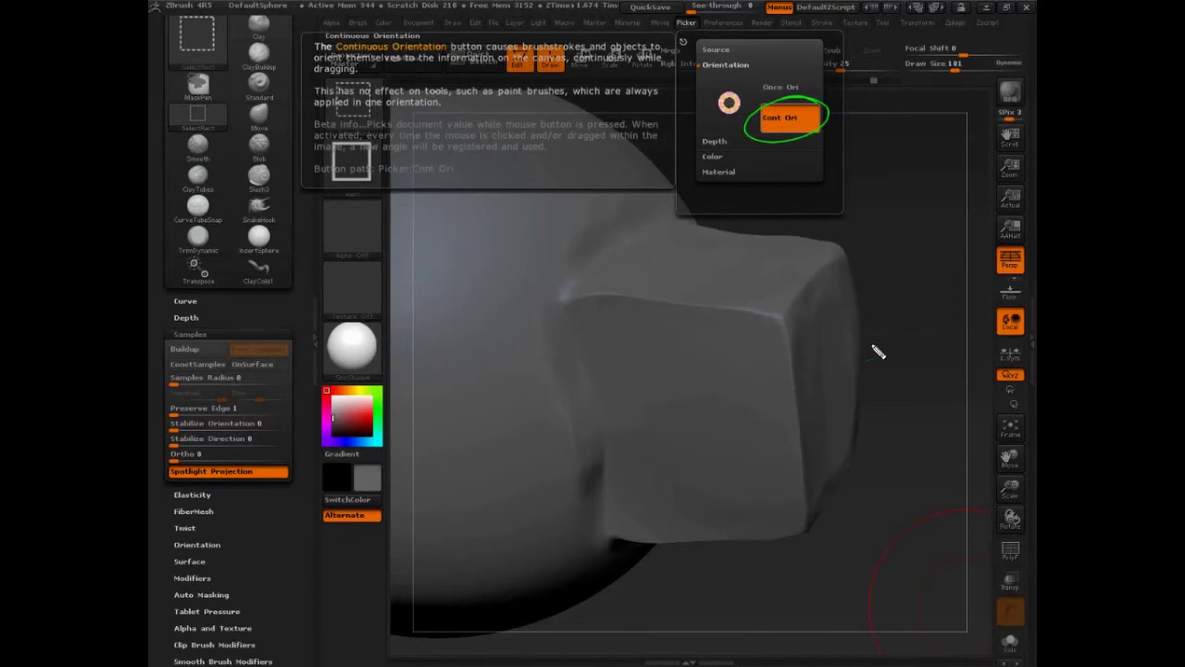
{"action": "key", "text": "ctrl+shift+d"}
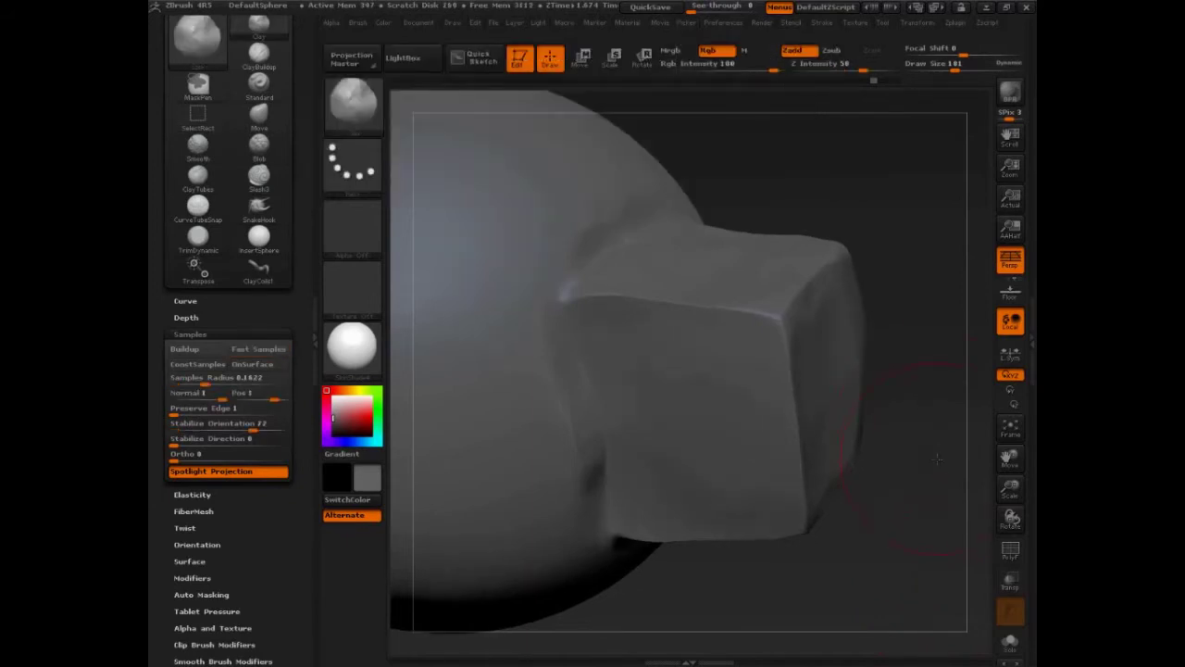
{"action": "key", "text": "ctrl+shift"}
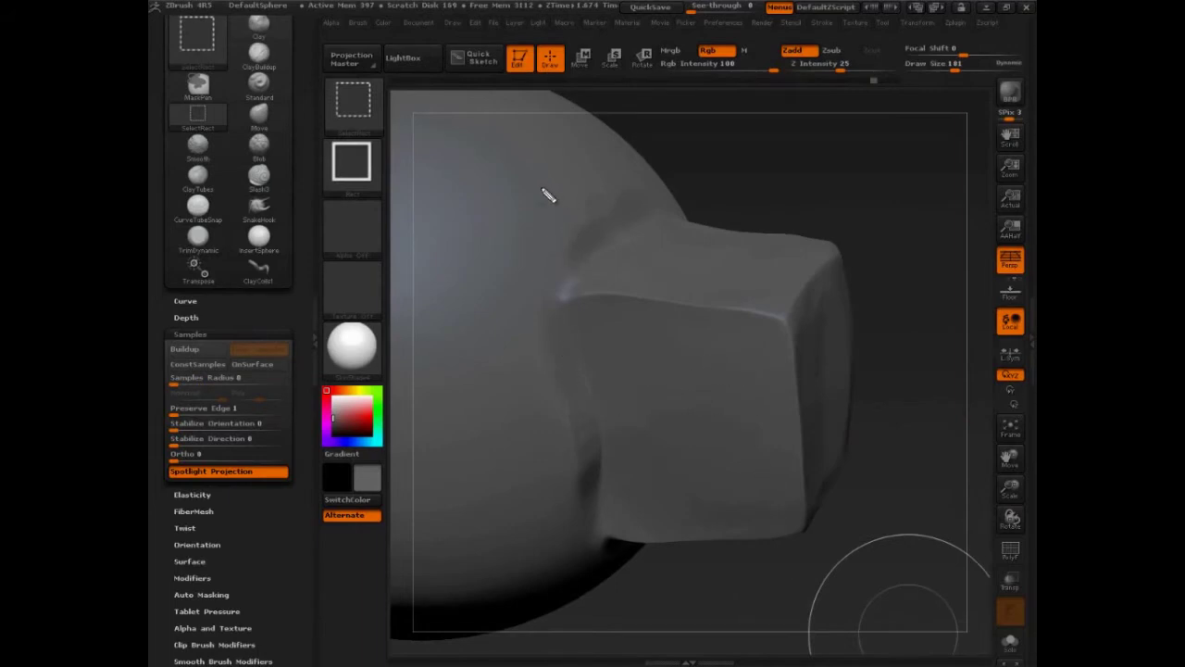
{"action": "left_click_drag", "start_coordinate": [541, 188], "coordinate": [609, 93]}
{"action": "left_click_drag", "start_coordinate": [483, 143], "coordinate": [504, 44]}
{"action": "left_click_drag", "start_coordinate": [669, 190], "coordinate": [759, 117]}
{"action": "left_click_drag", "start_coordinate": [633, 151], "coordinate": [690, 94]}
{"action": "left_click_drag", "start_coordinate": [589, 117], "coordinate": [627, 51]}
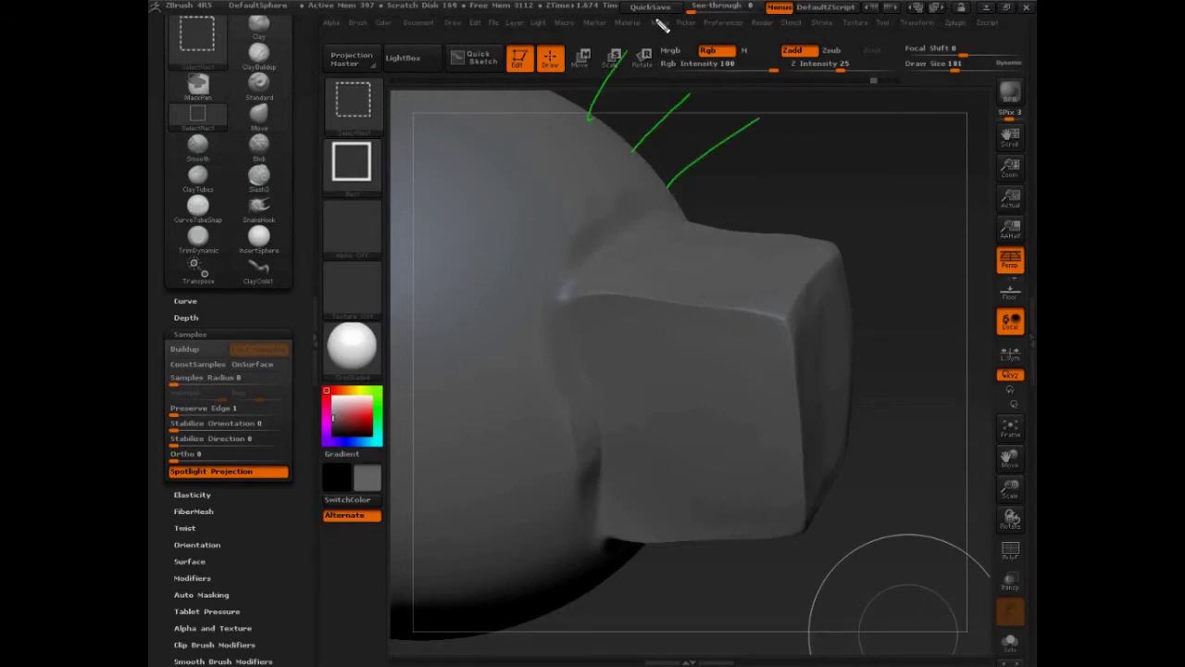
{"action": "left_click_drag", "start_coordinate": [730, 231], "coordinate": [722, 160]}
{"action": "left_click_drag", "start_coordinate": [848, 306], "coordinate": [965, 296]}
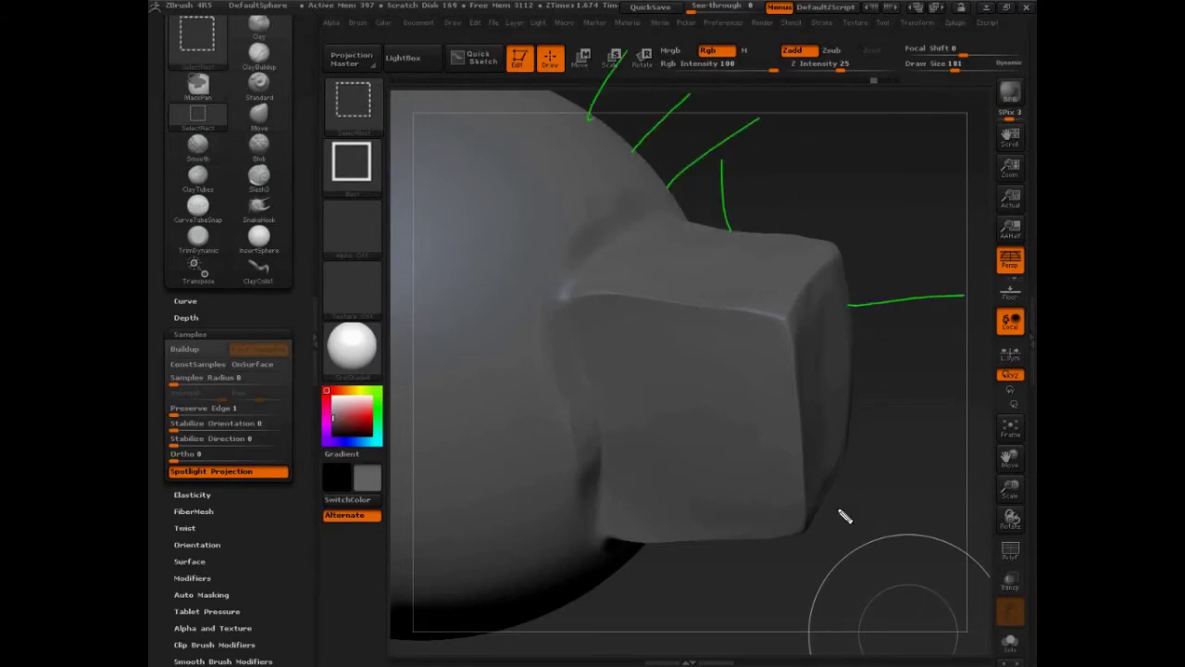
{"action": "left_click_drag", "start_coordinate": [828, 485], "coordinate": [908, 555]}
{"action": "left_click_drag", "start_coordinate": [729, 540], "coordinate": [736, 613]}
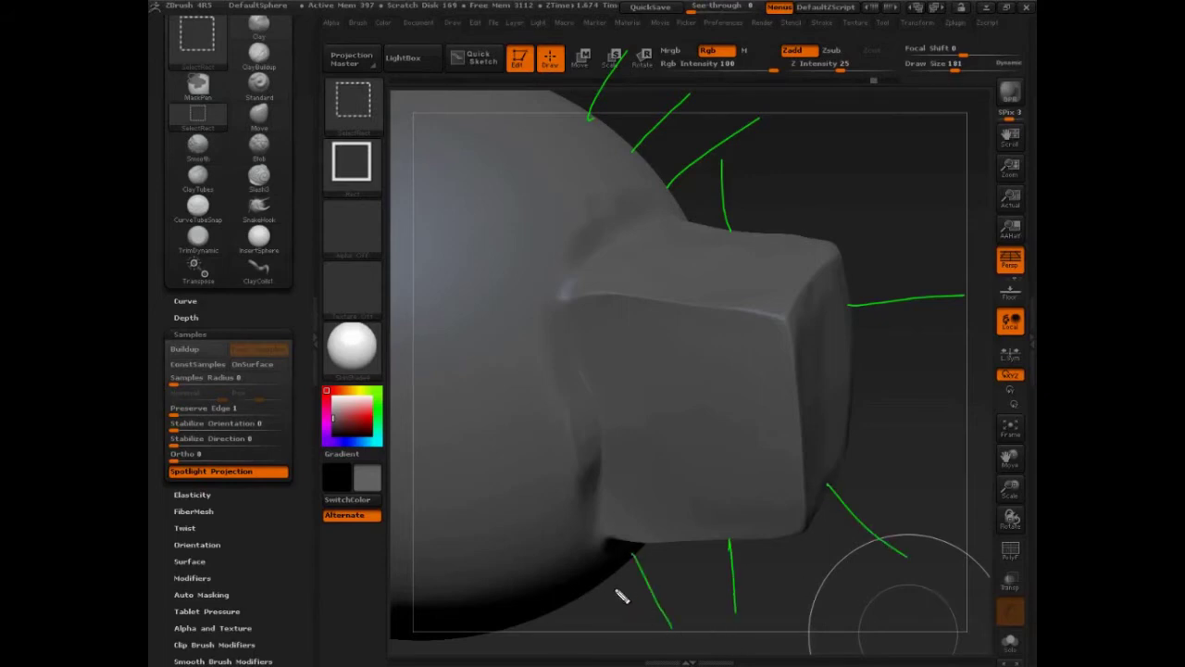
{"action": "mouse_move", "coordinate": [632, 560]}
{"action": "left_mouse_down"}
{"action": "mouse_move", "coordinate": [694, 611]}
{"action": "mouse_move", "coordinate": [638, 625]}
{"action": "left_mouse_up"}
{"action": "mouse_move", "coordinate": [584, 589]}
{"action": "left_mouse_down"}
{"action": "mouse_move", "coordinate": [605, 651]}
{"action": "mouse_move", "coordinate": [567, 651]}
{"action": "left_mouse_up"}
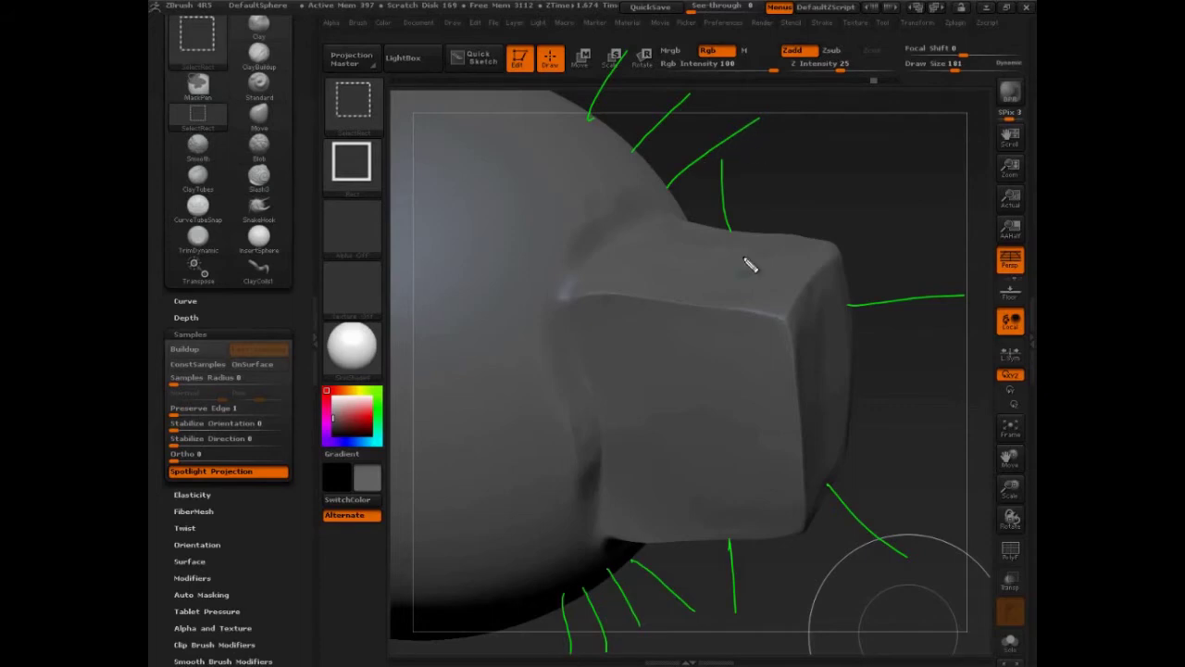
{"action": "mouse_move", "coordinate": [650, 77]}
{"action": "left_mouse_down"}
{"action": "mouse_move", "coordinate": [574, 41]}
{"action": "mouse_move", "coordinate": [655, 80]}
{"action": "left_mouse_up"}
{"action": "left_click_drag", "start_coordinate": [783, 212], "coordinate": [769, 217]}
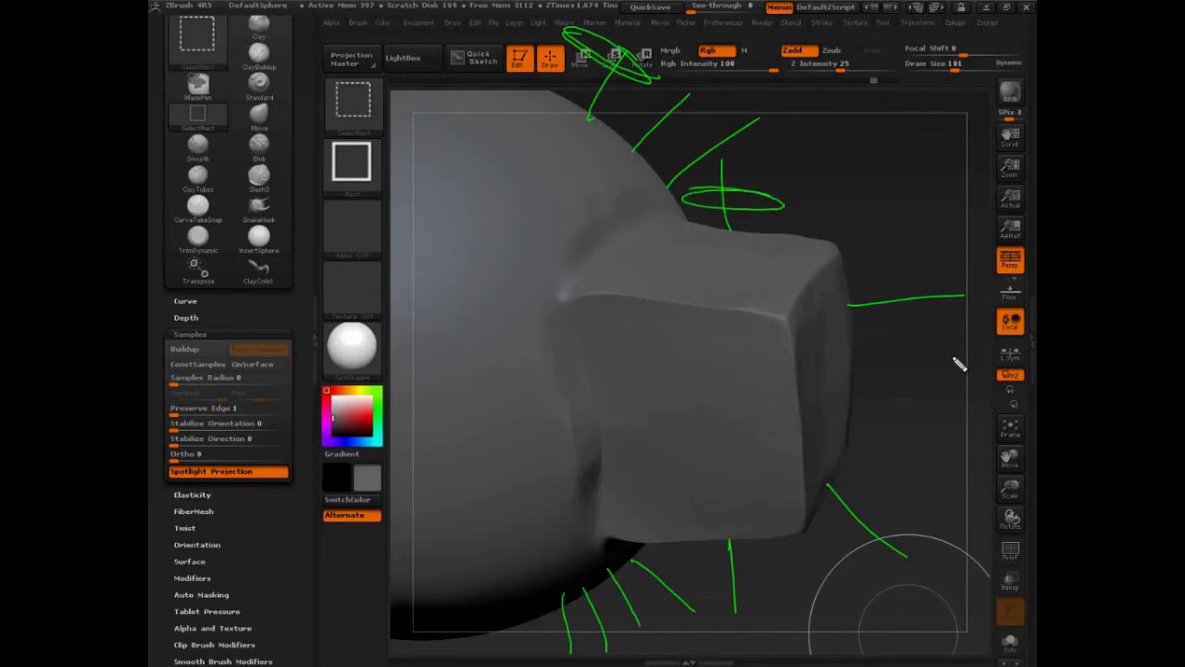
{"action": "mouse_move", "coordinate": [884, 297]}
{"action": "left_mouse_down"}
{"action": "mouse_move", "coordinate": [899, 357]}
{"action": "mouse_move", "coordinate": [887, 246]}
{"action": "left_mouse_up"}
{"action": "left_click_drag", "start_coordinate": [846, 547], "coordinate": [885, 483]}
{"action": "mouse_move", "coordinate": [736, 578]}
{"action": "left_mouse_down"}
{"action": "mouse_move", "coordinate": [695, 577]}
{"action": "mouse_move", "coordinate": [799, 571]}
{"action": "left_mouse_up"}
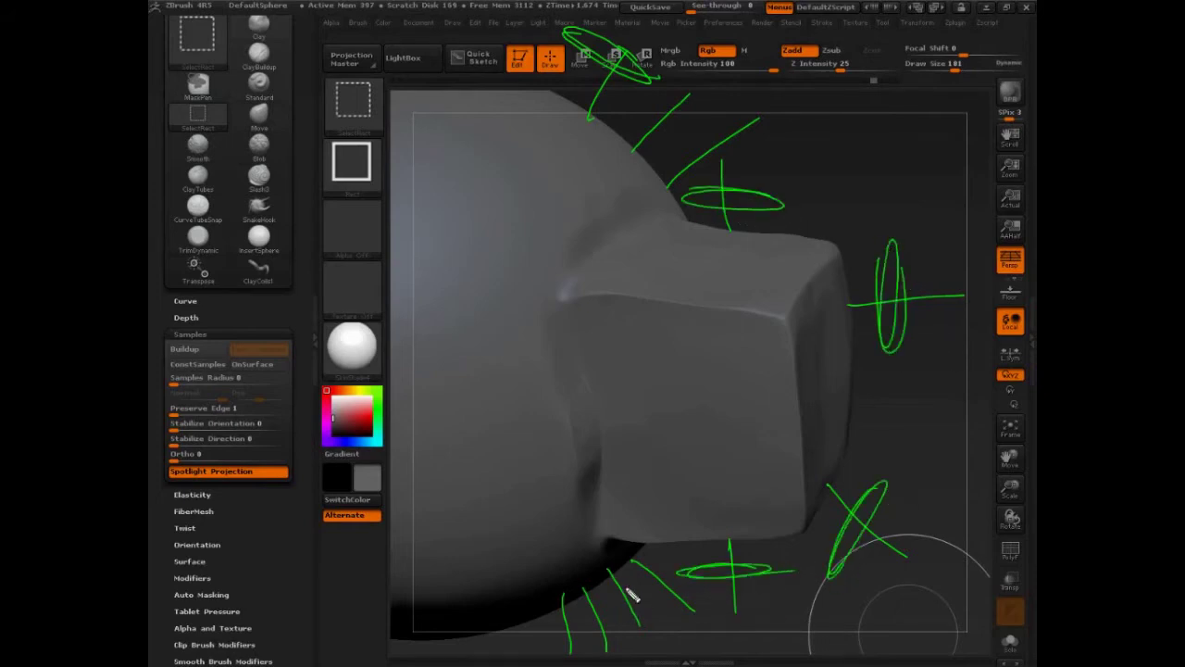
{"action": "left_click_drag", "start_coordinate": [630, 589], "coordinate": [578, 615]}
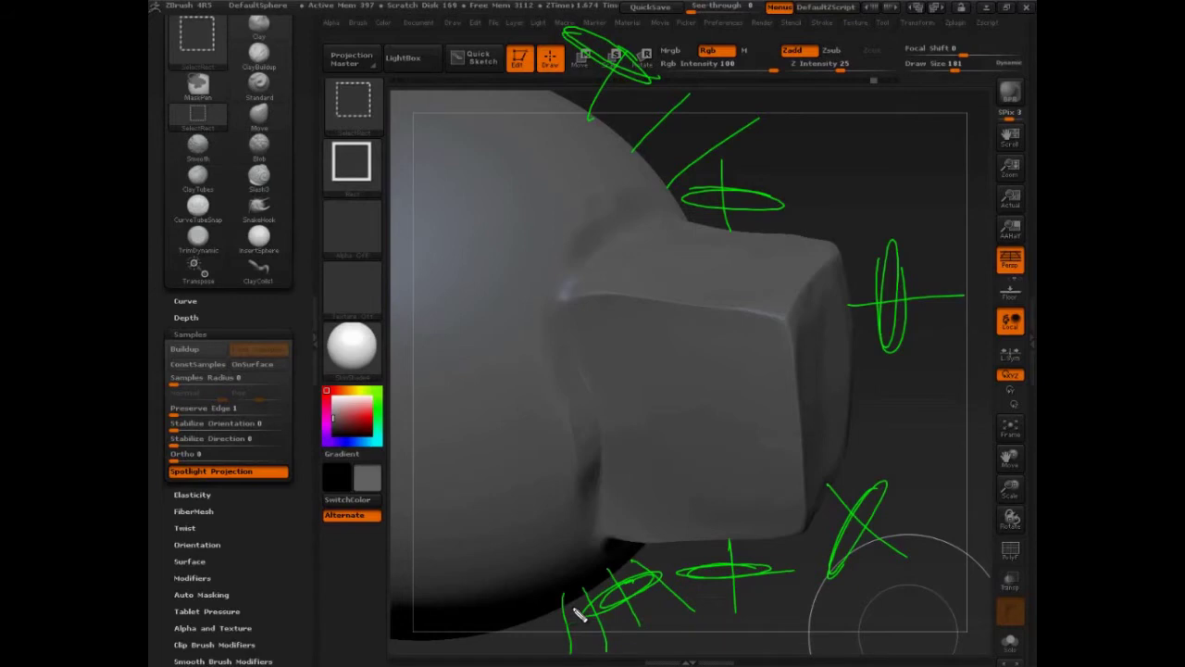
{"action": "key", "text": "Escape"}
Step: Switch the Picker's orientation option to Once Ori
{"action": "left_click", "coordinate": [687, 23]}
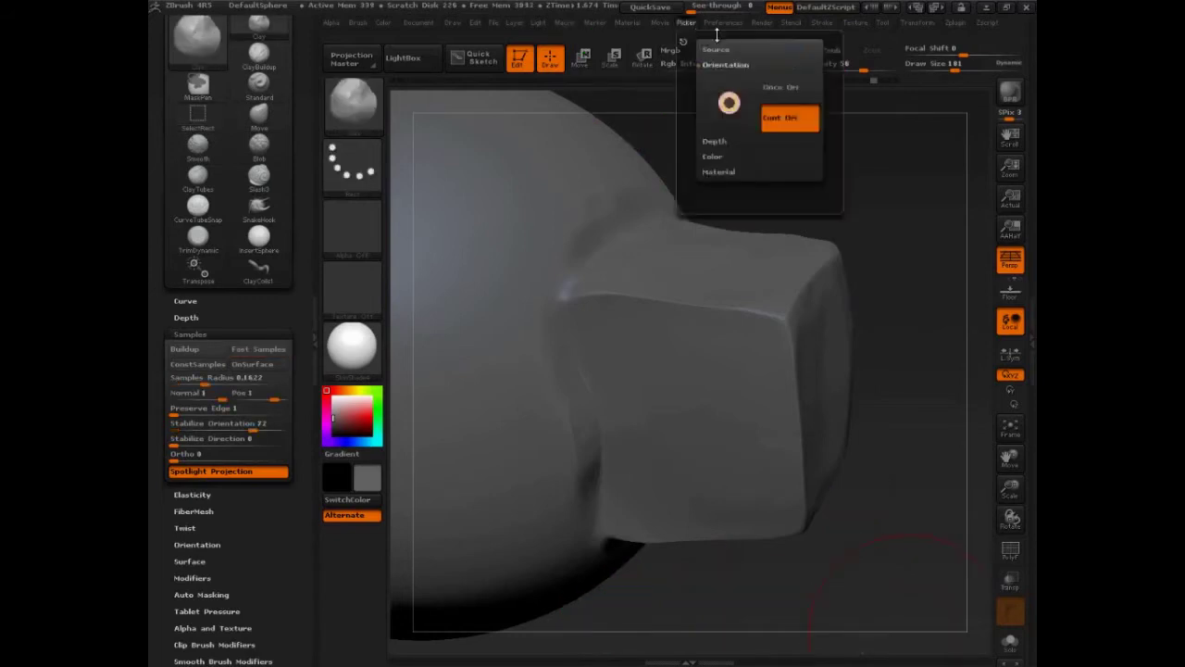
{"action": "left_click", "coordinate": [707, 25]}
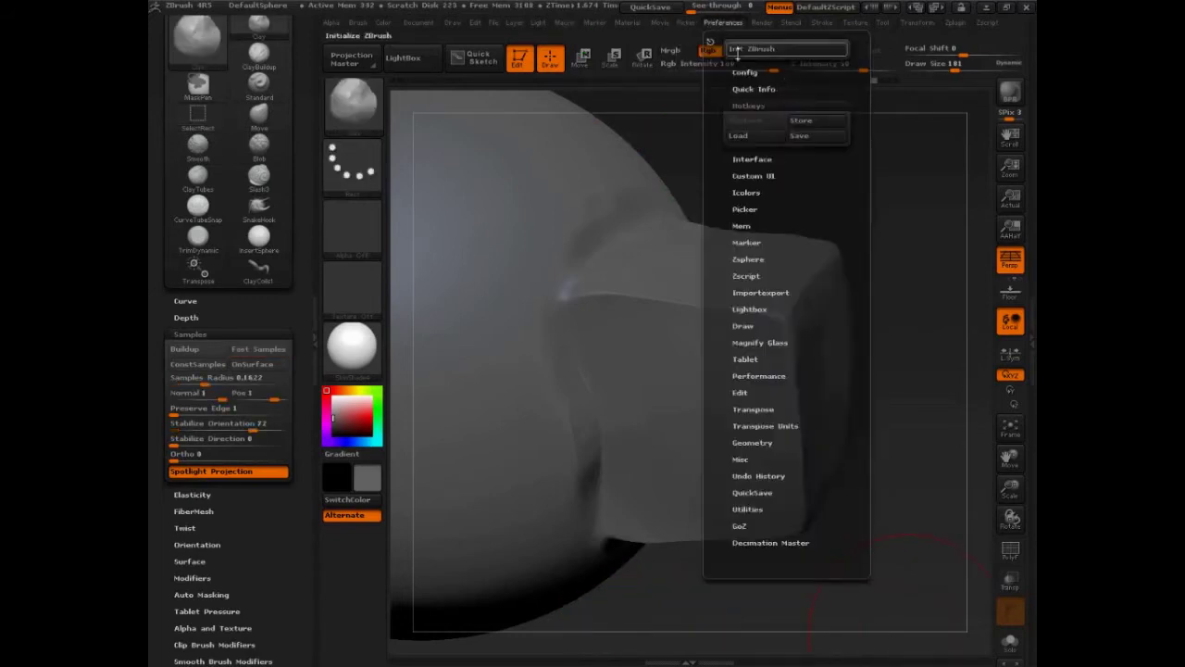
{"action": "mouse_move", "coordinate": [685, 27]}
{"action": "left_click", "coordinate": [786, 89]}
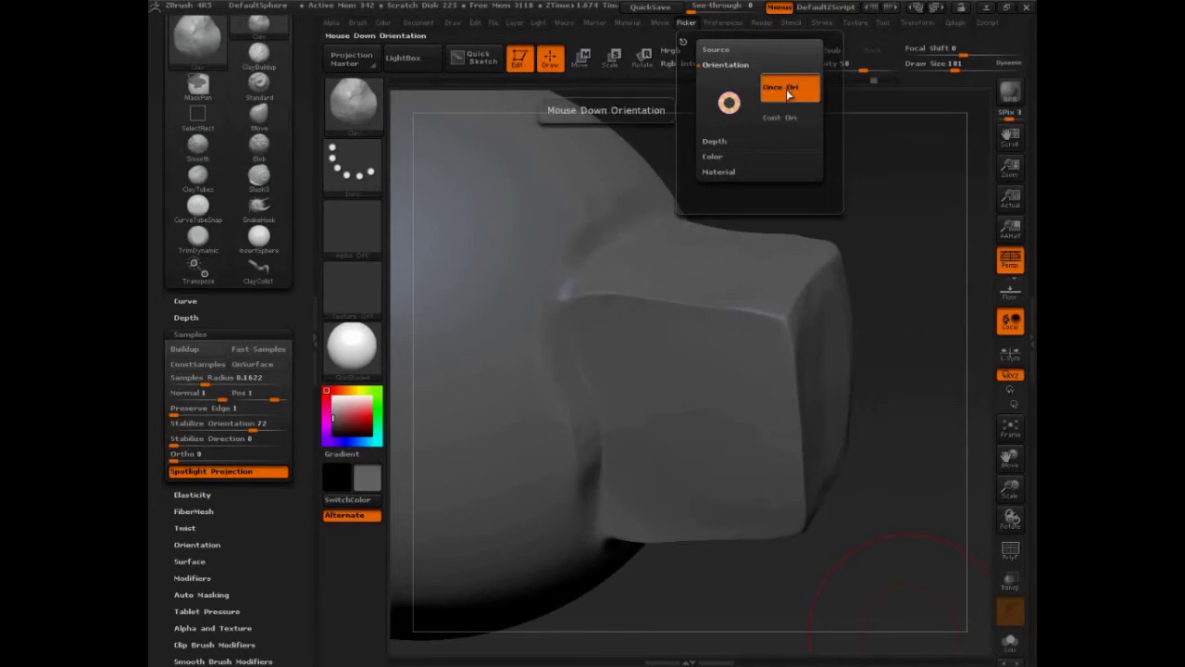
{"action": "key", "text": "ctrl+shift"}
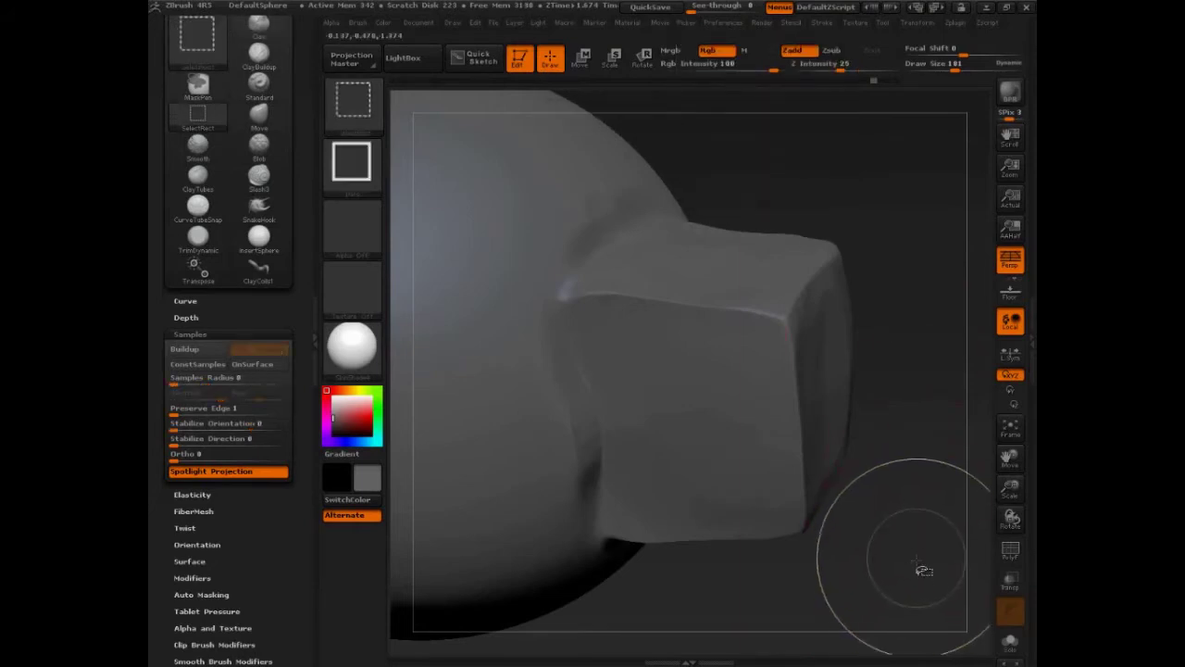
{"action": "left_click_drag", "start_coordinate": [754, 234], "coordinate": [748, 115]}
{"action": "left_click_drag", "start_coordinate": [651, 95], "coordinate": [619, 141]}
{"action": "left_click_drag", "start_coordinate": [861, 337], "coordinate": [945, 327]}
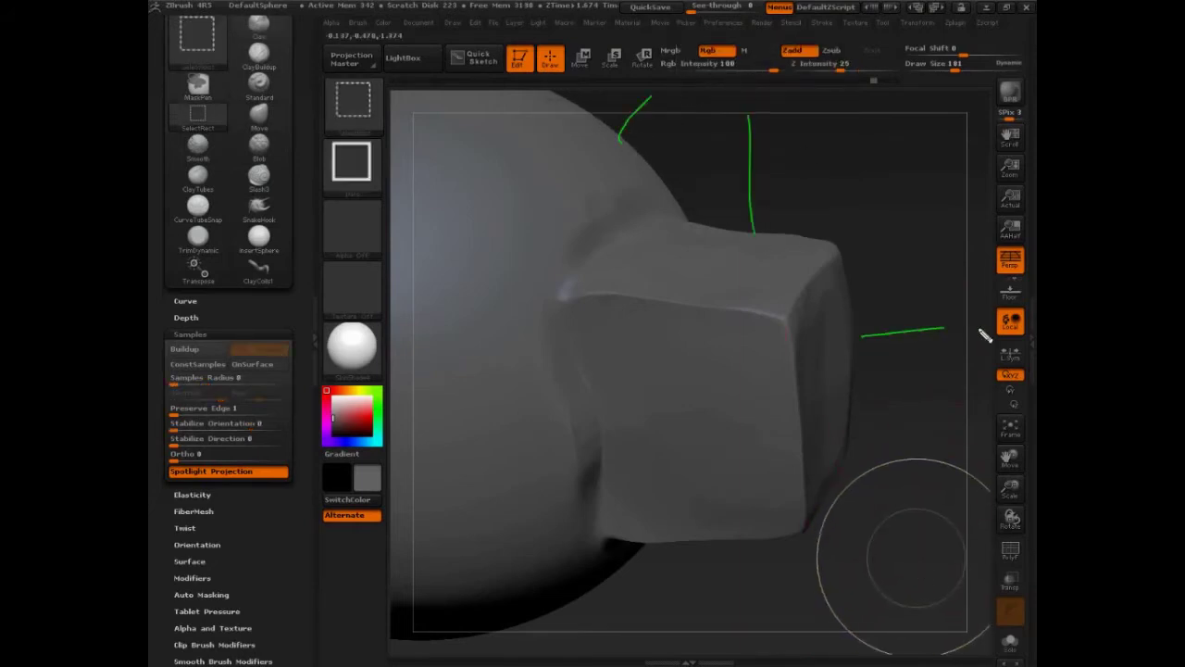
{"action": "left_click_drag", "start_coordinate": [901, 537], "coordinate": [827, 499]}
{"action": "left_click_drag", "start_coordinate": [723, 542], "coordinate": [734, 637]}
{"action": "left_click_drag", "start_coordinate": [627, 559], "coordinate": [687, 594]}
{"action": "left_click_drag", "start_coordinate": [589, 589], "coordinate": [626, 652]}
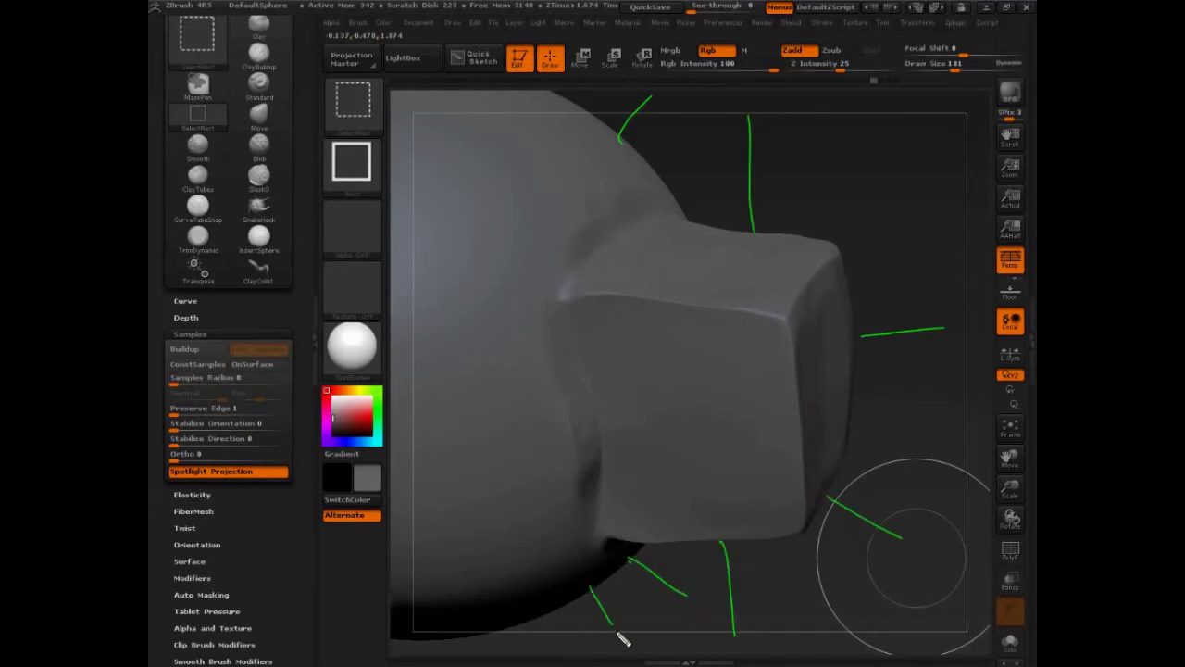
{"action": "left_click_drag", "start_coordinate": [552, 603], "coordinate": [566, 661]}
{"action": "mouse_move", "coordinate": [803, 177]}
{"action": "left_mouse_down"}
{"action": "mouse_move", "coordinate": [714, 169]}
{"action": "mouse_move", "coordinate": [819, 165]}
{"action": "mouse_move", "coordinate": [683, 182]}
{"action": "mouse_move", "coordinate": [580, 167]}
{"action": "mouse_move", "coordinate": [585, 188]}
{"action": "left_mouse_up"}
{"action": "mouse_move", "coordinate": [821, 243]}
{"action": "left_mouse_down"}
{"action": "mouse_move", "coordinate": [578, 212]}
{"action": "mouse_move", "coordinate": [585, 204]}
{"action": "mouse_move", "coordinate": [470, 281]}
{"action": "mouse_move", "coordinate": [810, 301]}
{"action": "mouse_move", "coordinate": [845, 249]}
{"action": "mouse_move", "coordinate": [606, 243]}
{"action": "mouse_move", "coordinate": [643, 263]}
{"action": "left_mouse_up"}
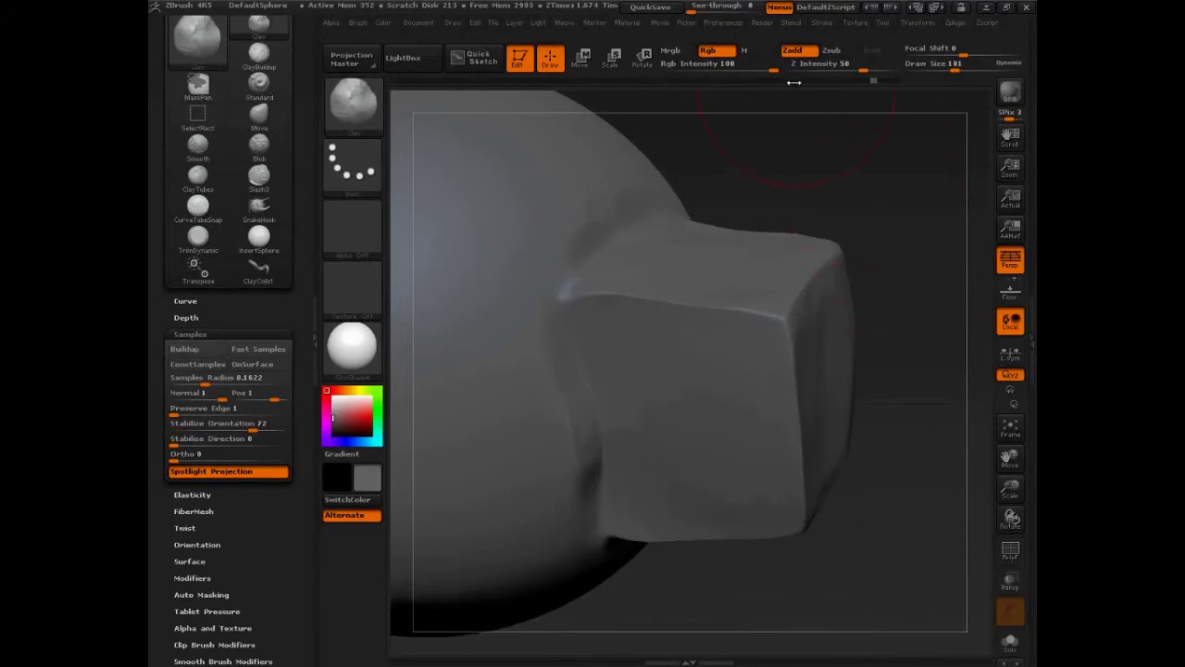
{"action": "left_click", "coordinate": [686, 22]}
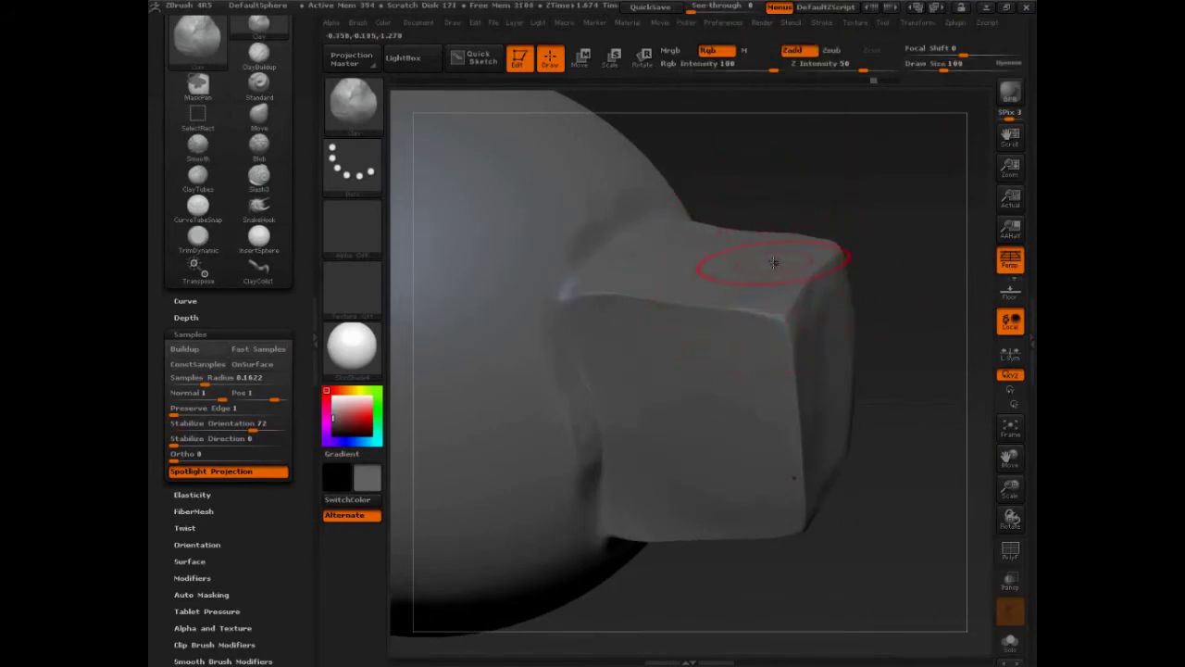
{"action": "key", "text": "ctrl+shift"}
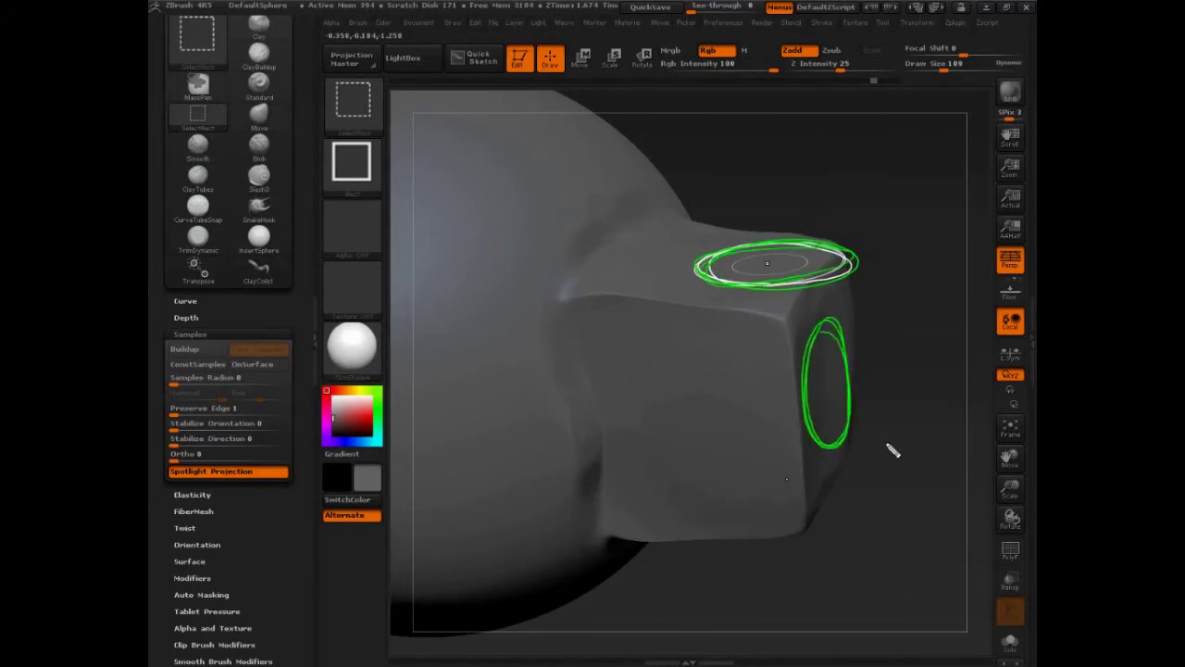
{"action": "key", "text": "Escape"}
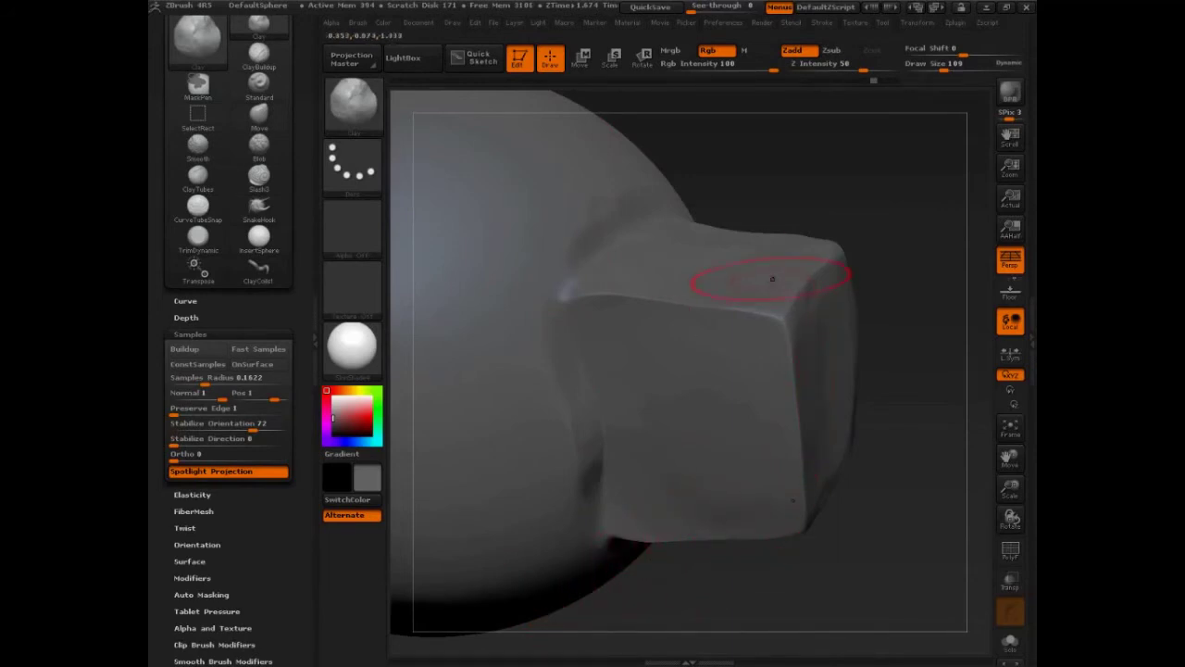
Step: Set the Draw Size to 122 and sculpt Clay strokes from the block's top face onto the sphere
{"action": "key", "text": "bracketright"}
{"action": "mouse_move", "coordinate": [651, 266]}
{"action": "left_mouse_down"}
{"action": "mouse_move", "coordinate": [533, 264]}
{"action": "mouse_move", "coordinate": [473, 290]}
{"action": "left_mouse_up"}
{"action": "key", "text": "ctrl+z"}
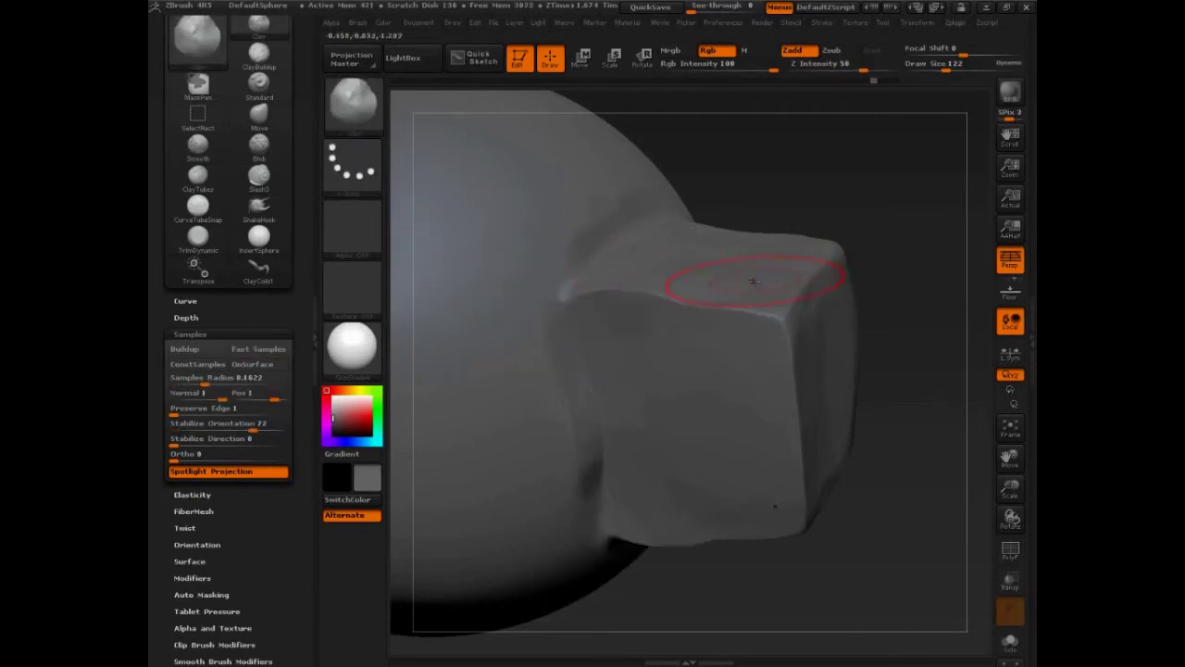
{"action": "left_click_drag", "start_coordinate": [680, 279], "coordinate": [541, 269]}
{"action": "left_click_drag", "start_coordinate": [690, 262], "coordinate": [554, 259]}
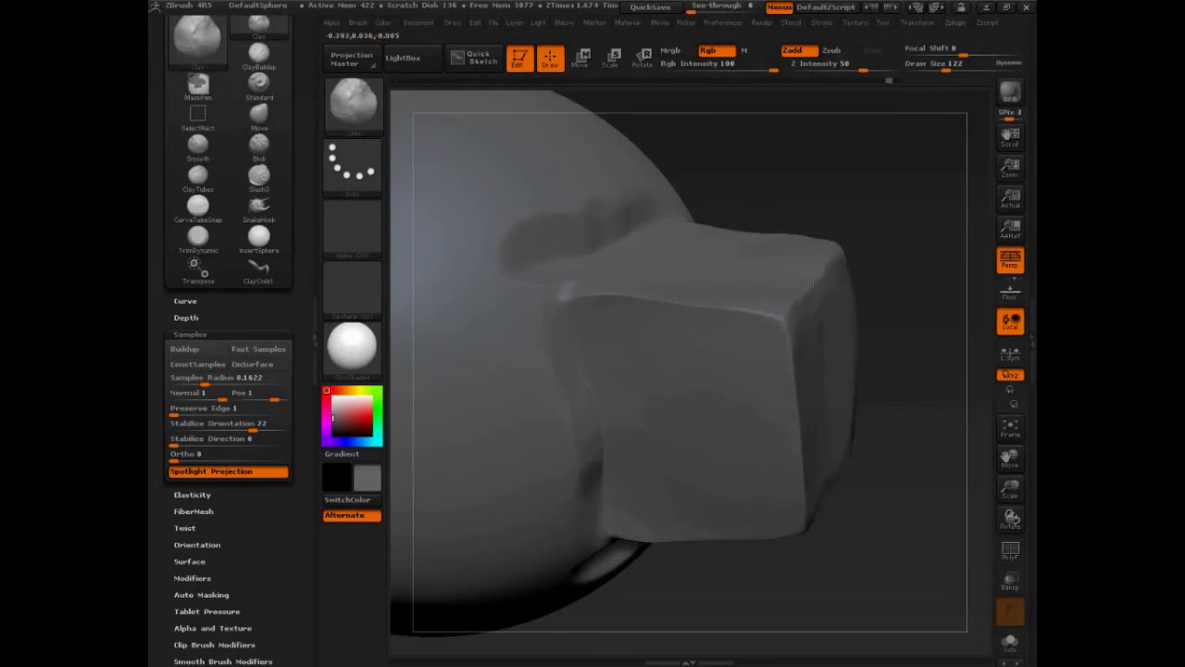
{"action": "key", "text": "ctrl+shift"}
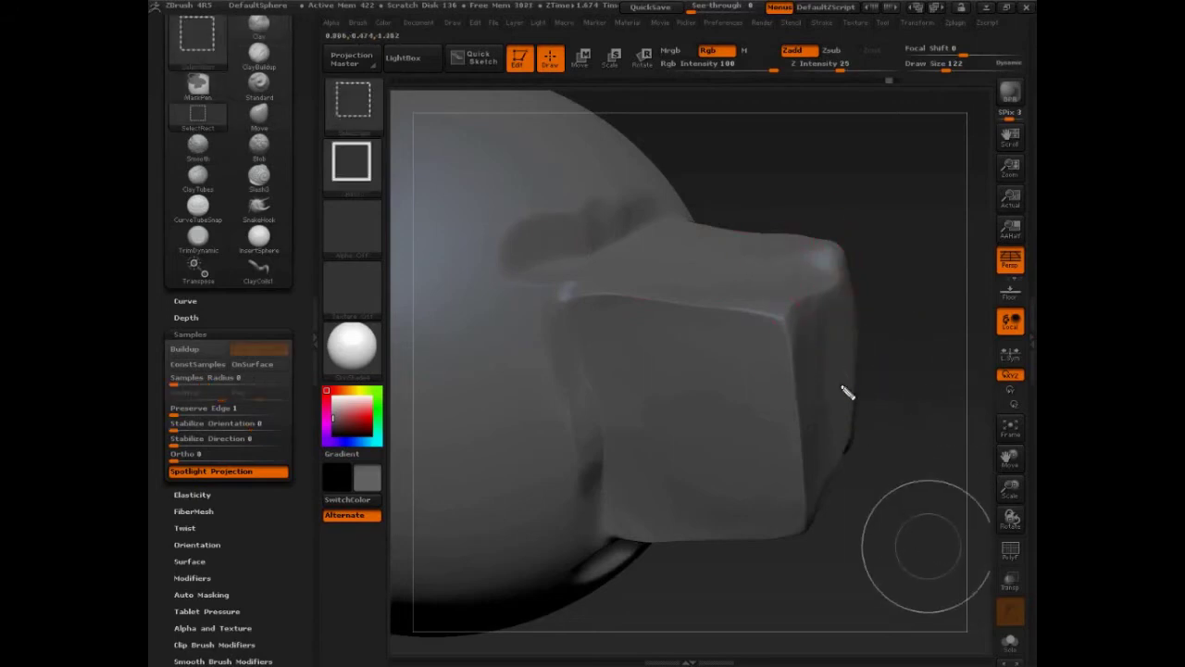
{"action": "mouse_move", "coordinate": [789, 274]}
{"action": "left_mouse_down"}
{"action": "mouse_move", "coordinate": [811, 276]}
{"action": "mouse_move", "coordinate": [819, 309]}
{"action": "mouse_move", "coordinate": [818, 435]}
{"action": "mouse_move", "coordinate": [821, 395]}
{"action": "mouse_move", "coordinate": [816, 426]}
{"action": "left_mouse_up"}
{"action": "mouse_move", "coordinate": [798, 278]}
{"action": "left_mouse_down"}
{"action": "mouse_move", "coordinate": [787, 283]}
{"action": "mouse_move", "coordinate": [898, 353]}
{"action": "left_mouse_up"}
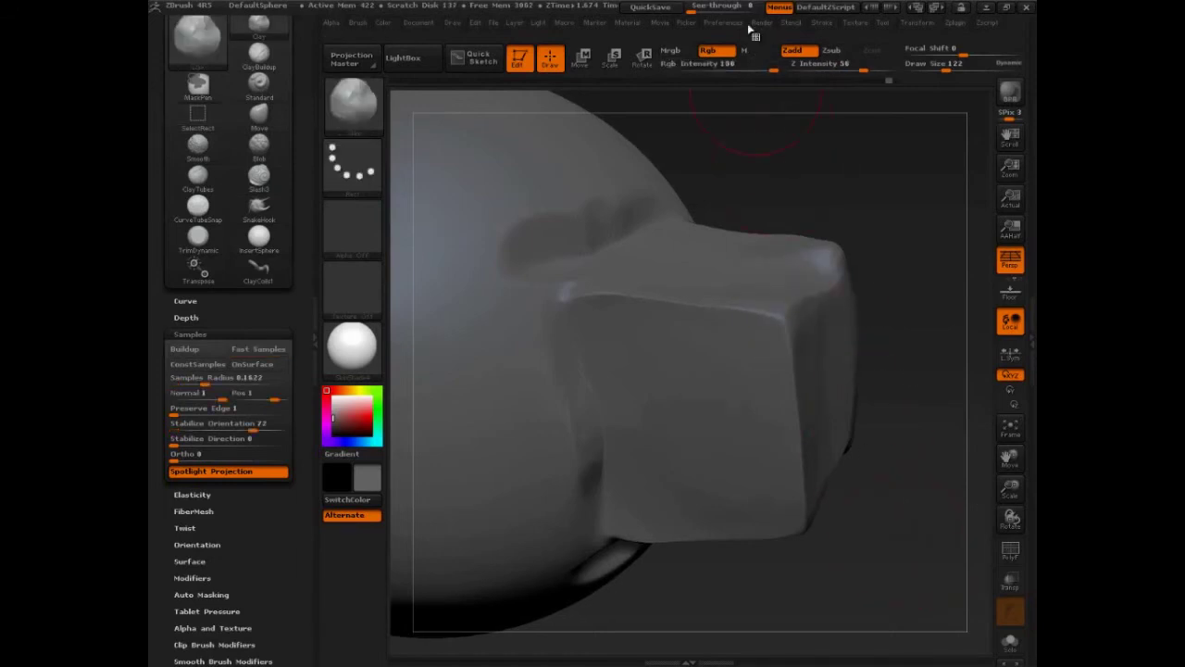
Step: Switch the Picker's depth option to Once Z
{"action": "left_click", "coordinate": [686, 23]}
{"action": "left_click", "coordinate": [715, 143]}
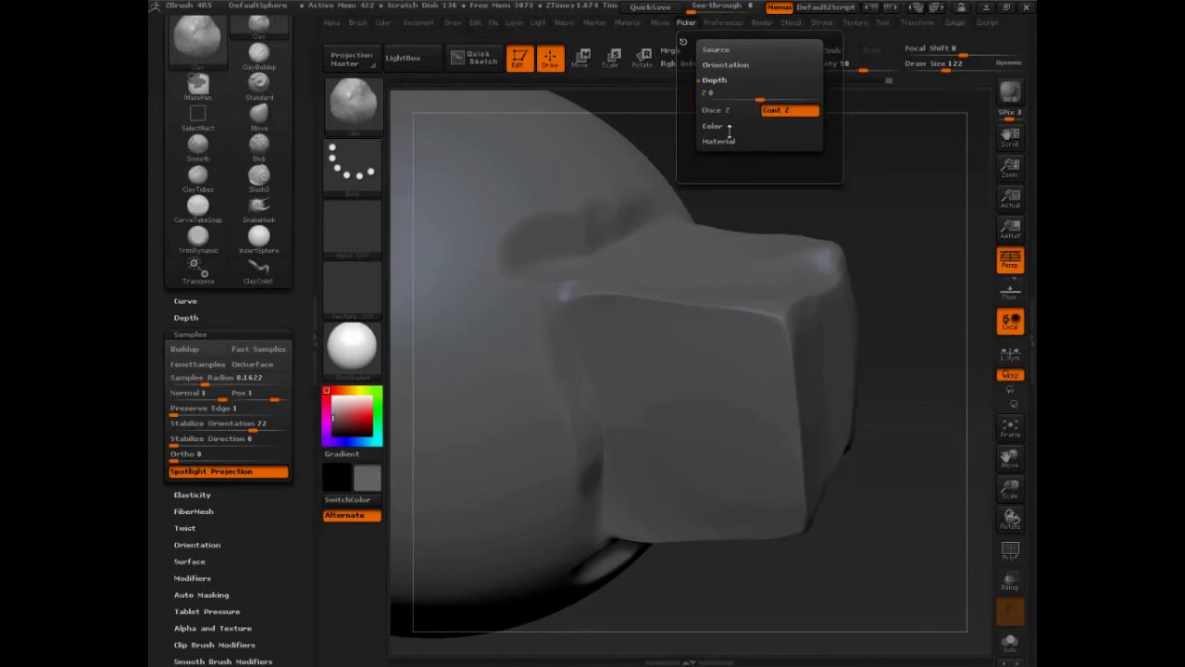
{"action": "left_click", "coordinate": [724, 111]}
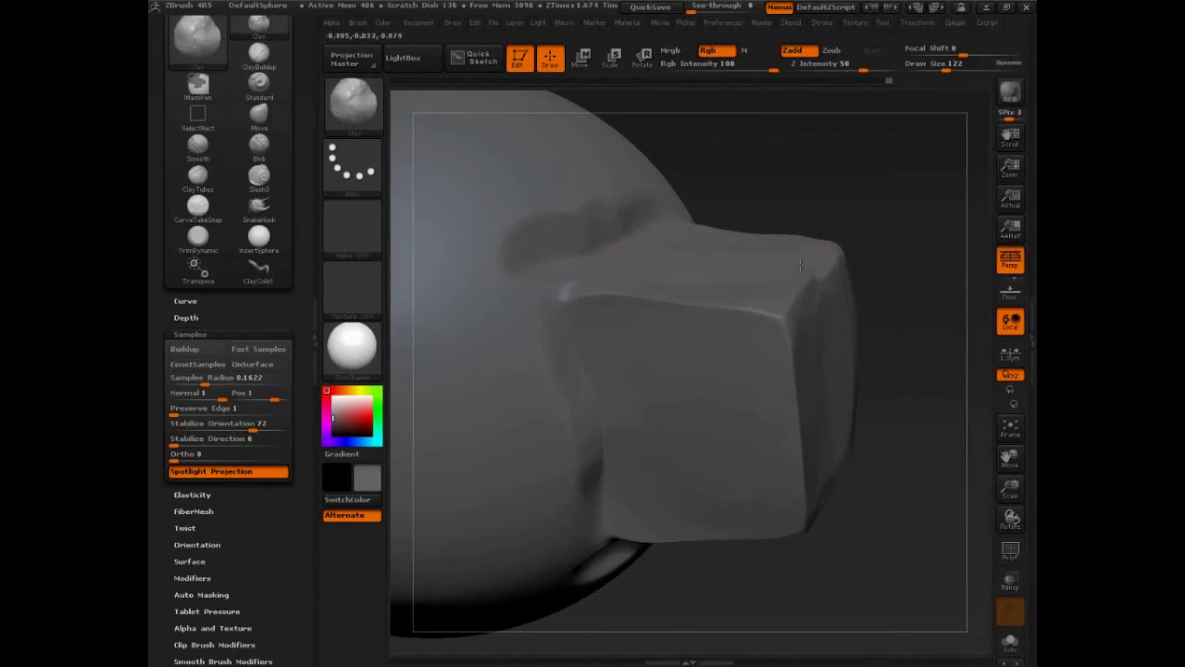
Step: Try Clay strokes along the block's top face and down its end face, and undo them
{"action": "left_click_drag", "start_coordinate": [810, 264], "coordinate": [704, 270]}
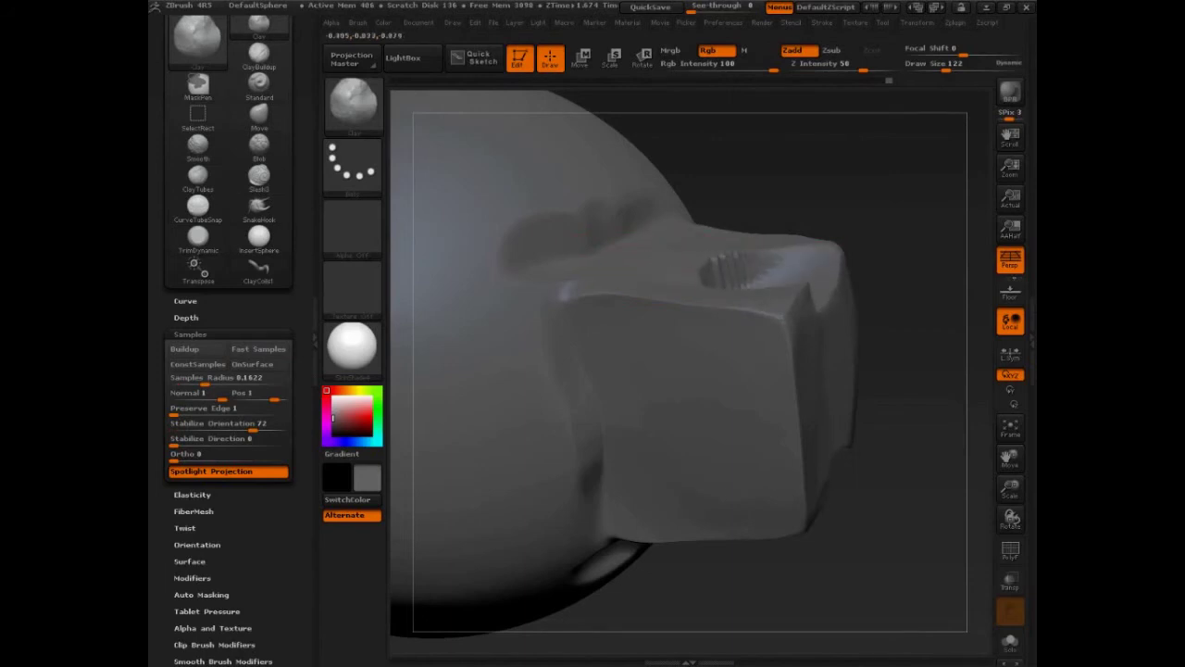
{"action": "mouse_move", "coordinate": [811, 285]}
{"action": "left_mouse_down"}
{"action": "mouse_move", "coordinate": [833, 416]}
{"action": "mouse_move", "coordinate": [826, 352]}
{"action": "mouse_move", "coordinate": [829, 403]}
{"action": "left_mouse_up"}
{"action": "key", "text": "ctrl+z"}
{"action": "key", "text": "ctrl+z"}
{"action": "key", "text": "ctrl+z"}
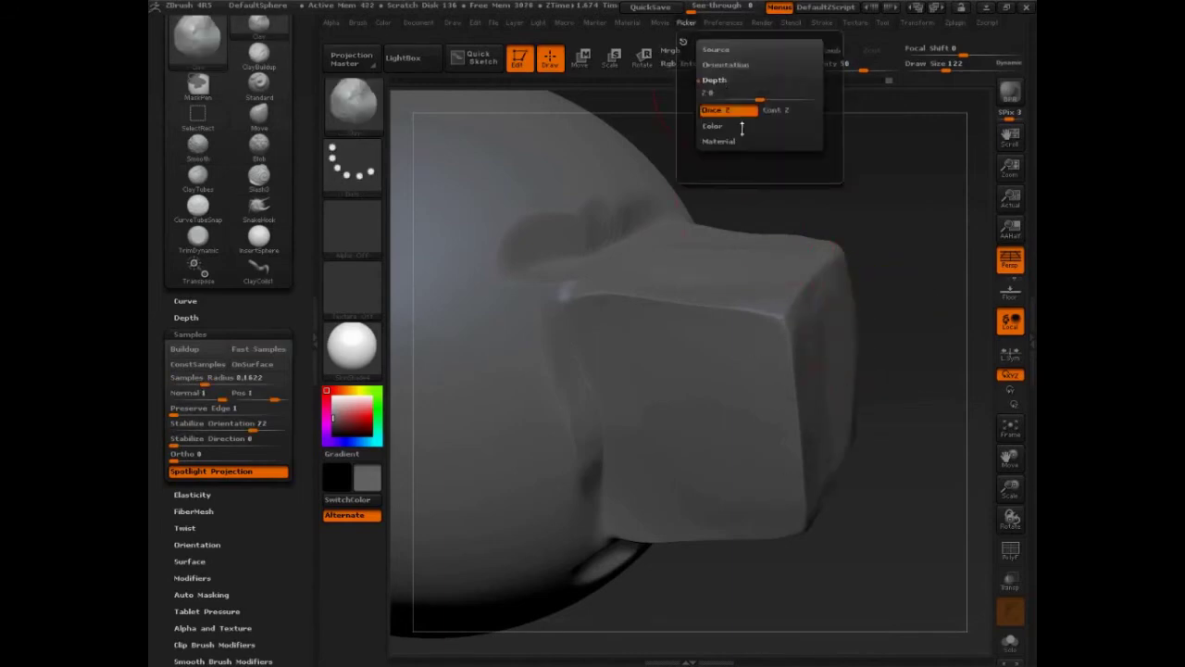
Step: Open the Picker's orientation options and set the Draw Size to 93
{"action": "left_click", "coordinate": [686, 22]}
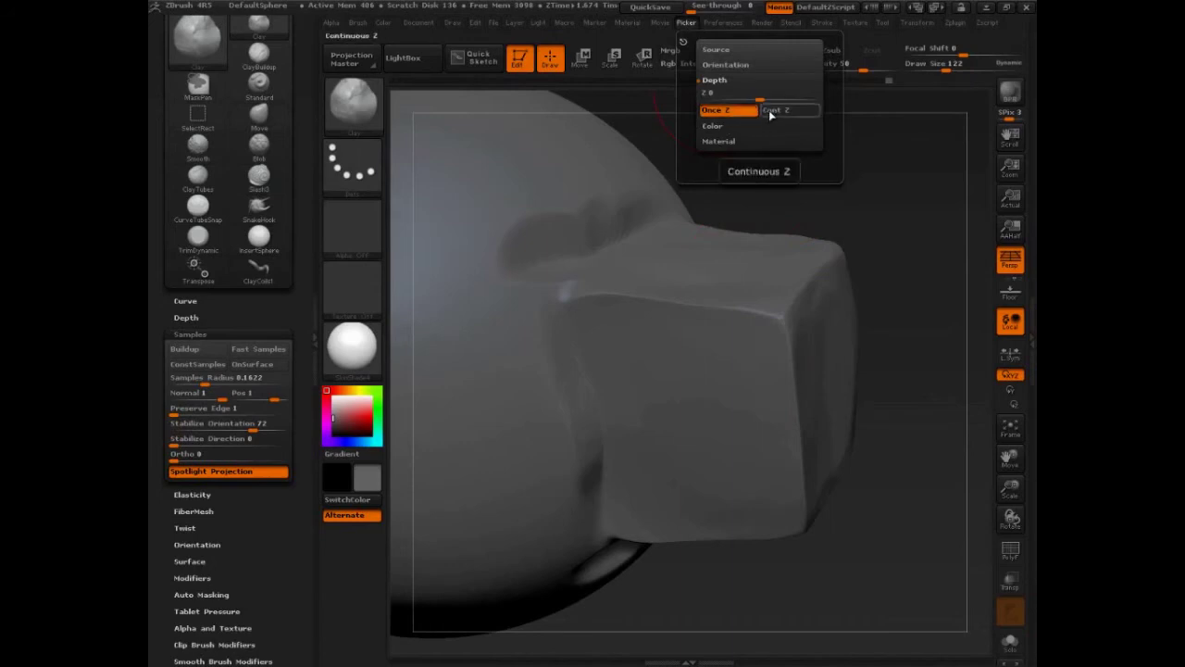
{"action": "left_click", "coordinate": [742, 64]}
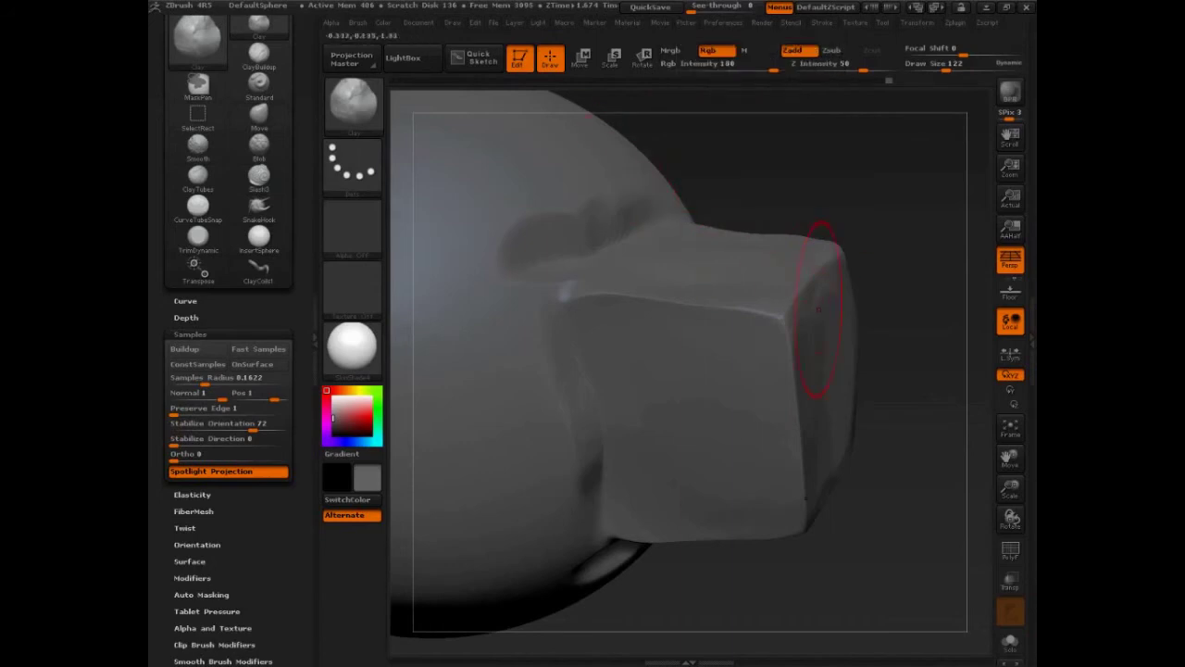
{"action": "key", "text": "s"}
{"action": "left_click_drag", "start_coordinate": [757, 275], "coordinate": [751, 275]}
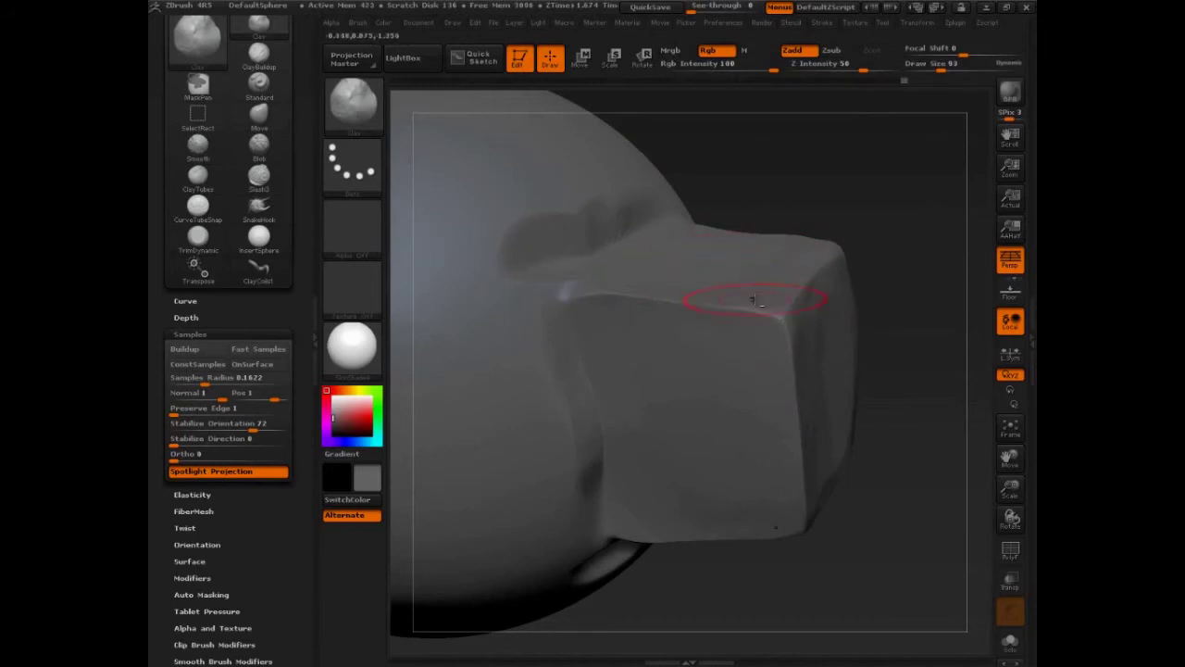
Step: Set the Draw Size to 47, sculpt with Clay along the block's upper edge, and undo the last stroke
{"action": "key", "text": "ctrl"}
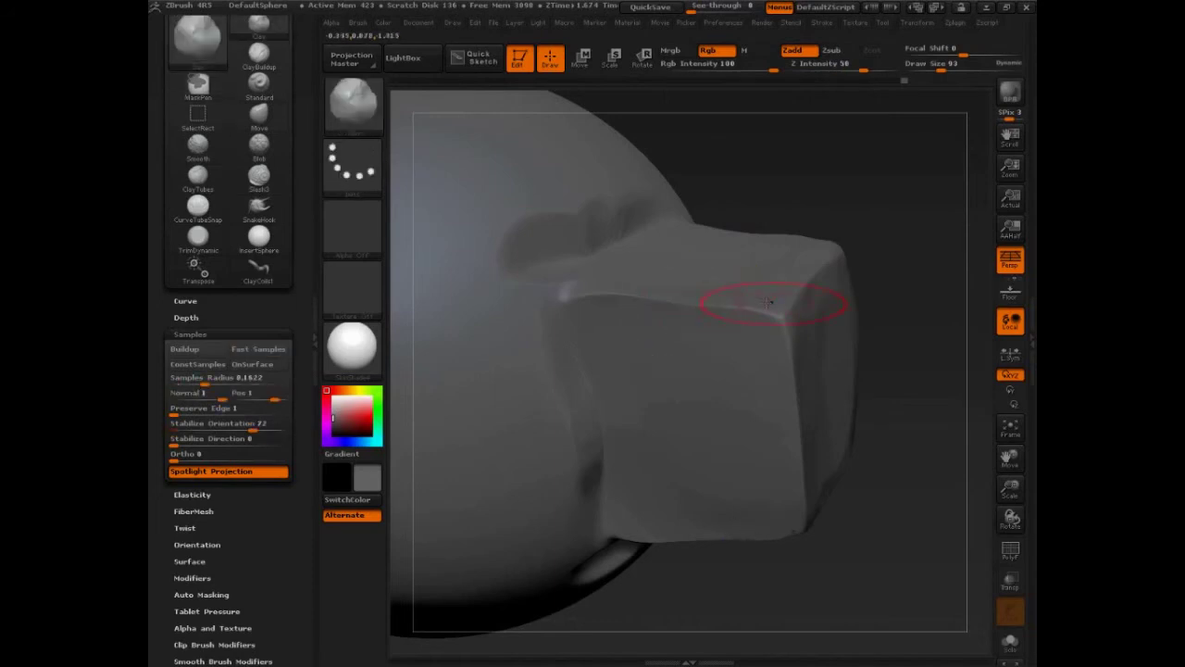
{"action": "key", "text": "s"}
{"action": "left_click_drag", "start_coordinate": [750, 301], "coordinate": [740, 301]}
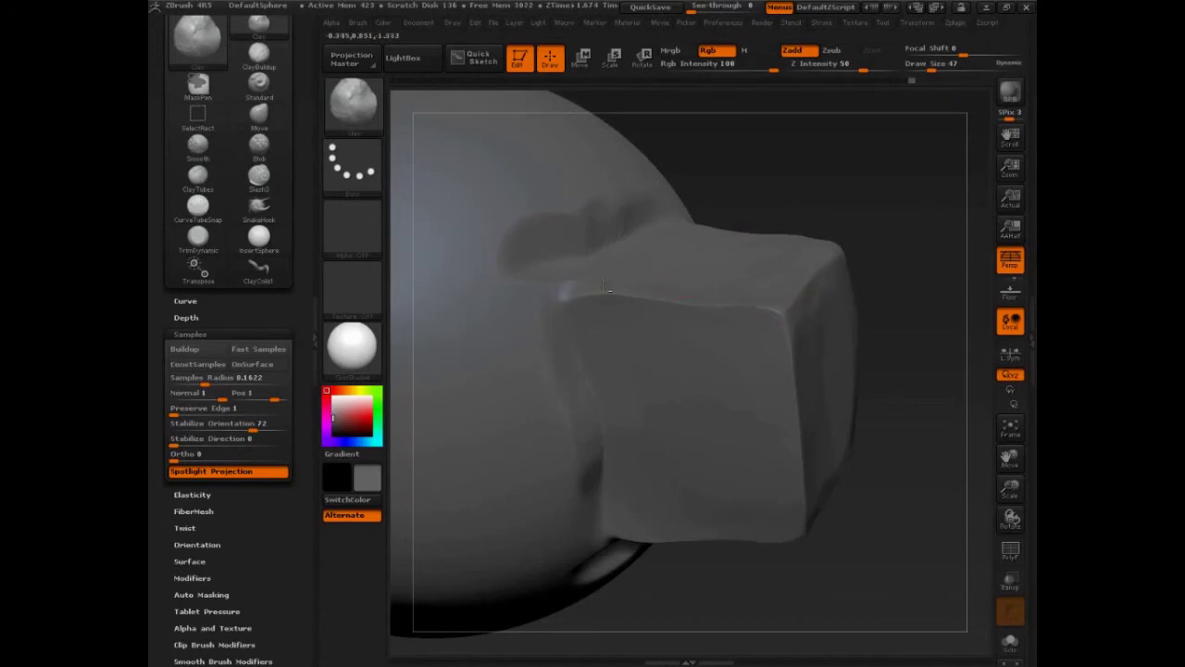
{"action": "key", "text": "ctrl"}
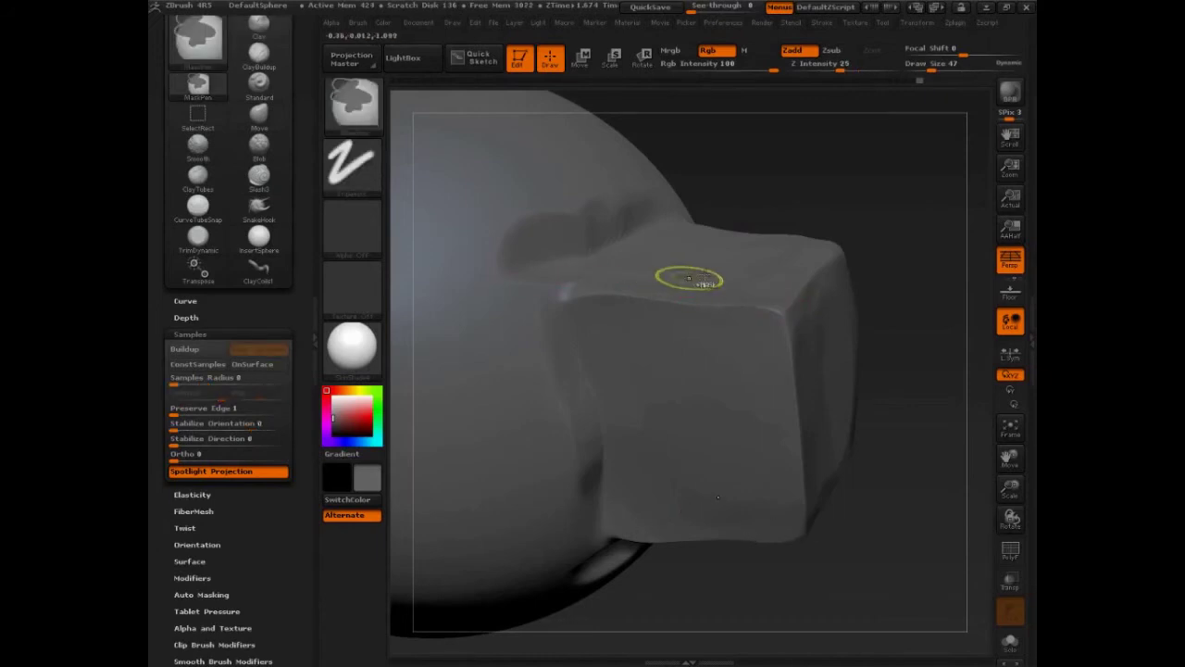
Step: Set the Draw Size to 136 and sculpt Clay strokes from the block's side face onto the sphere
{"action": "key", "text": "s"}
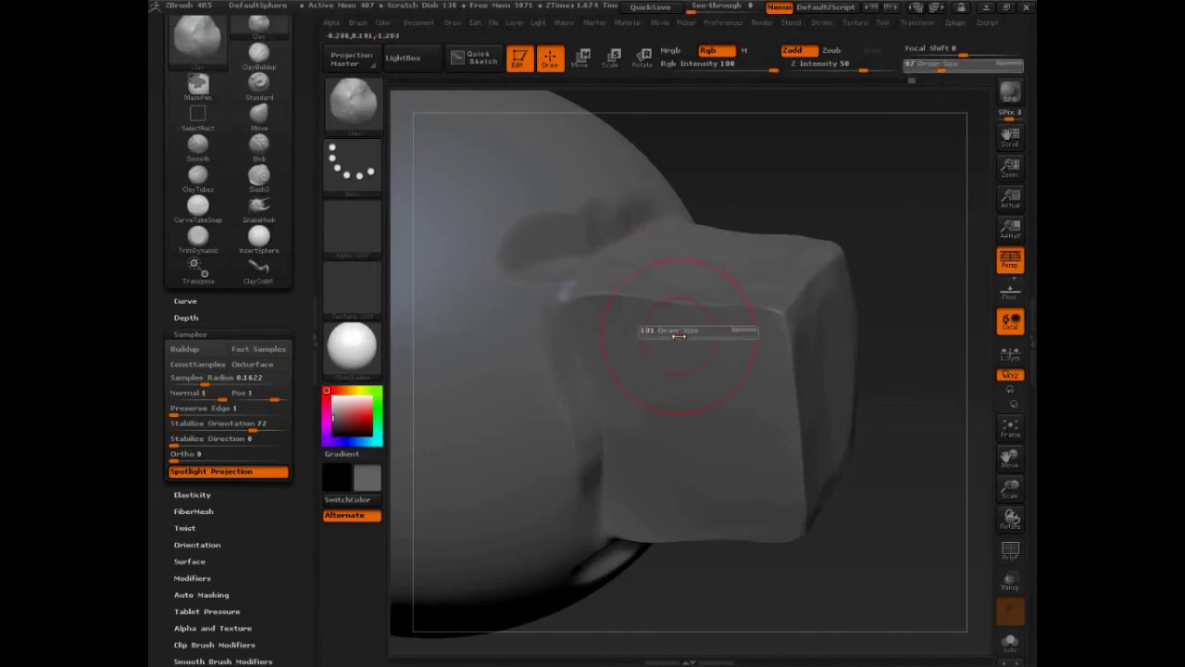
{"action": "left_click_drag", "start_coordinate": [678, 336], "coordinate": [686, 335]}
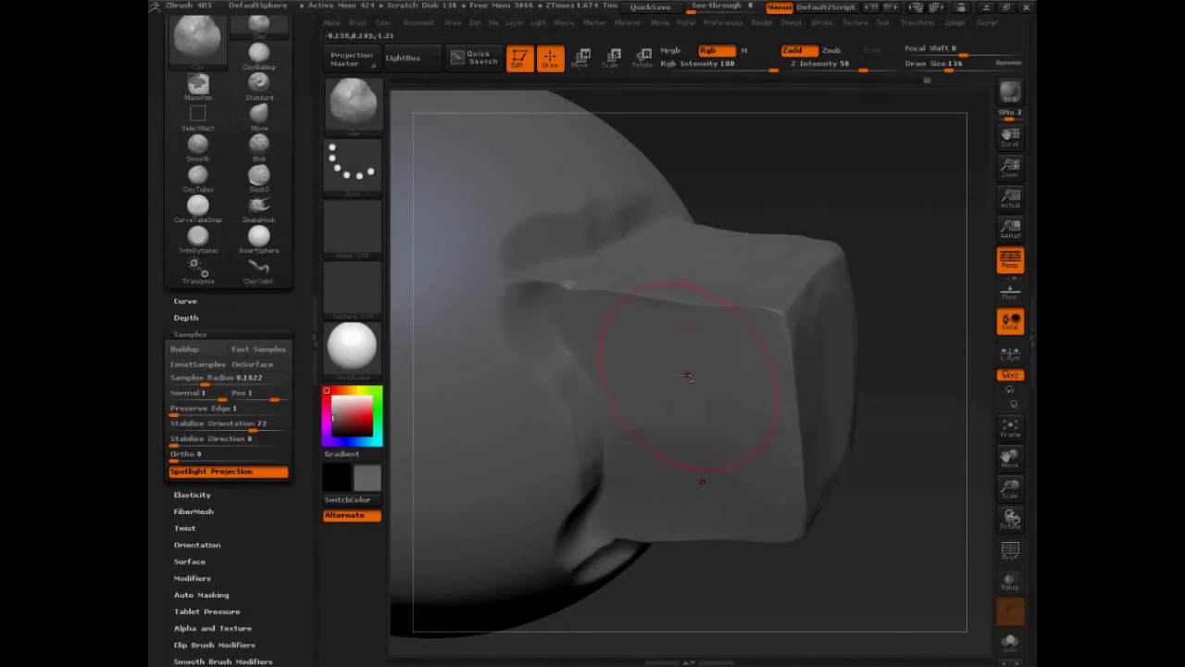
{"action": "left_click_drag", "start_coordinate": [593, 378], "coordinate": [550, 373]}
{"action": "left_click_drag", "start_coordinate": [574, 505], "coordinate": [544, 375]}
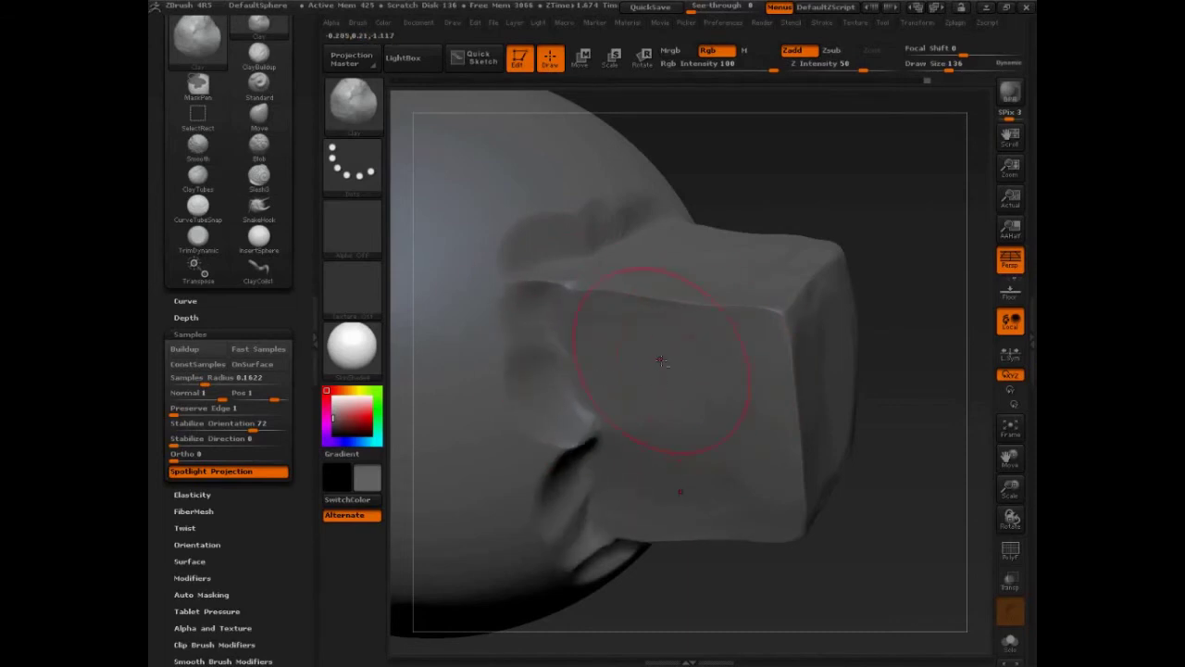
{"action": "mouse_move", "coordinate": [661, 360]}
{"action": "left_mouse_down"}
{"action": "mouse_move", "coordinate": [605, 370]}
{"action": "mouse_move", "coordinate": [627, 475]}
{"action": "left_mouse_up"}
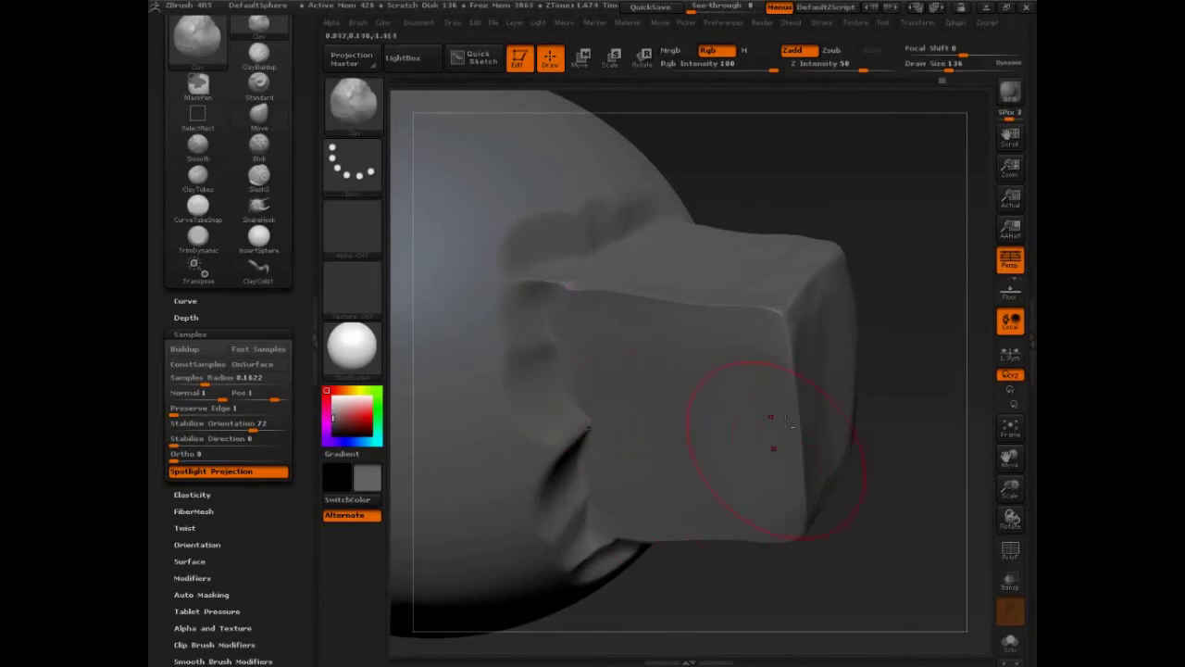
Step: Smooth along the block's vertical outer edge and undo the last stroke where the top face meets the sphere
{"action": "mouse_move", "coordinate": [820, 435]}
{"action": "left_mouse_down", "text": "shift"}
{"action": "mouse_move", "coordinate": [820, 291]}
{"action": "mouse_move", "coordinate": [811, 336]}
{"action": "left_mouse_up", "text": "shift"}
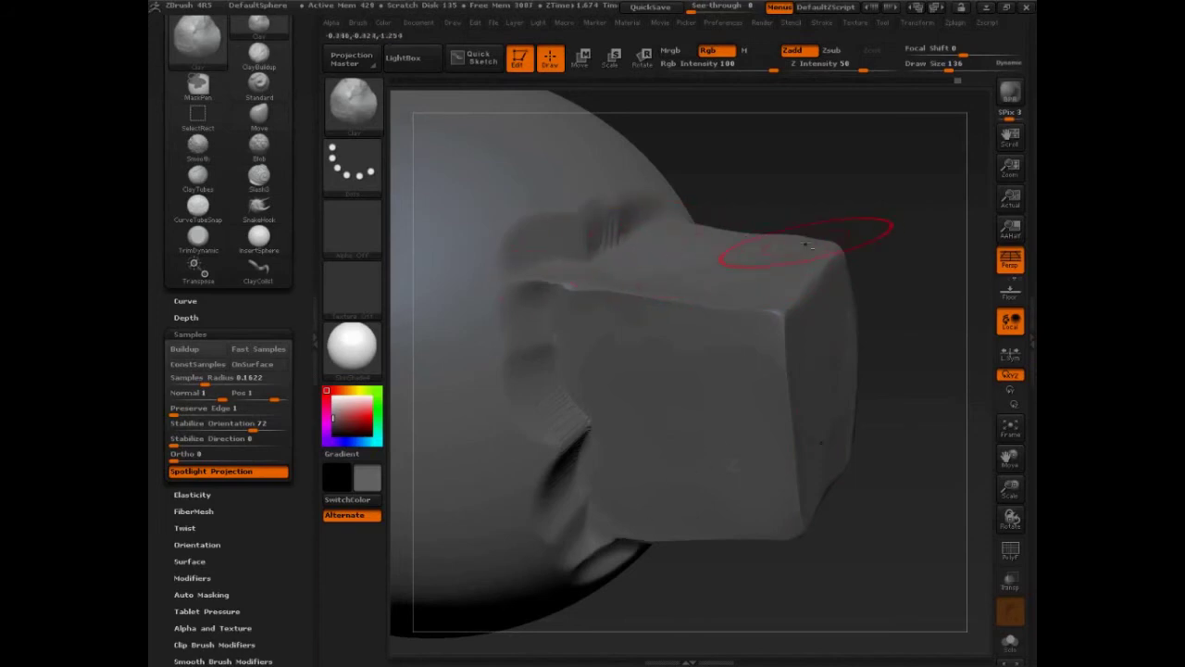
{"action": "key", "text": "ctrl"}
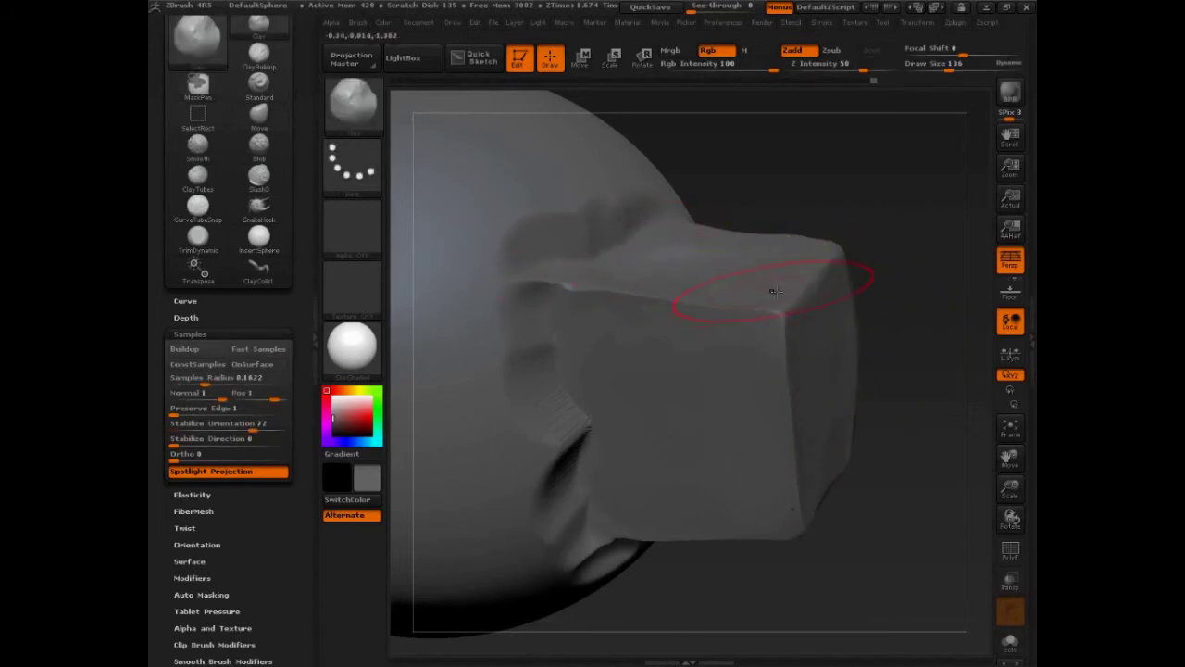
{"action": "key", "text": "ctrl"}
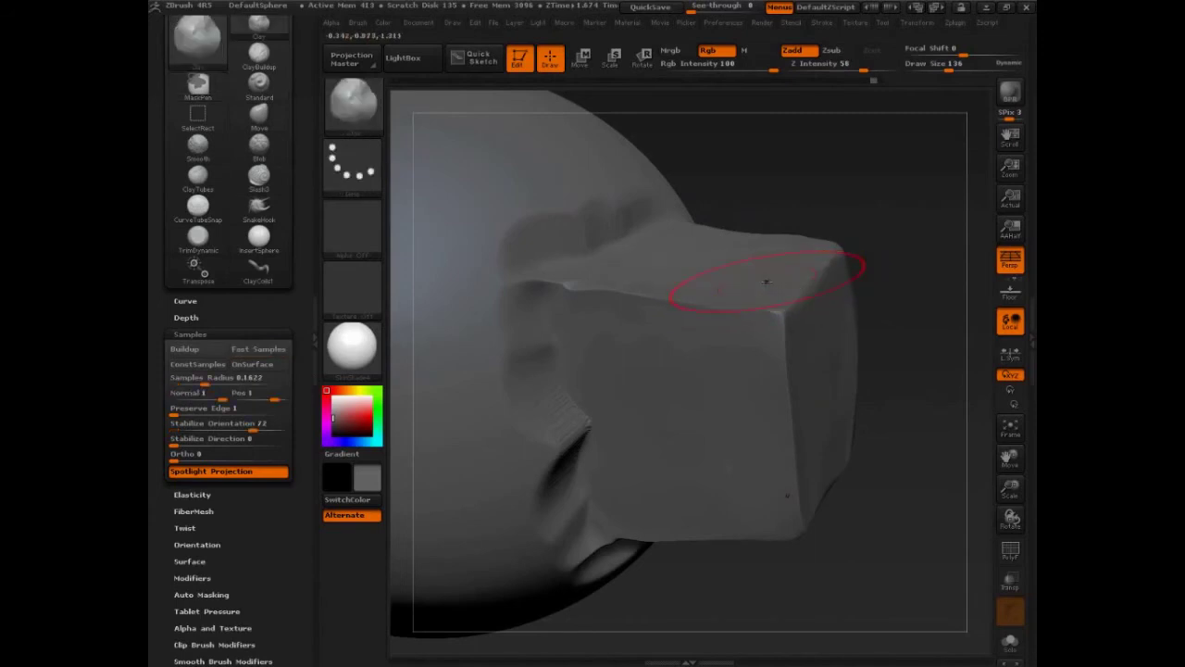
Step: Mark the block's upper edge and its two adjoining faces with freehand annotation lines, and clear them
{"action": "key", "text": "ctrl+shift"}
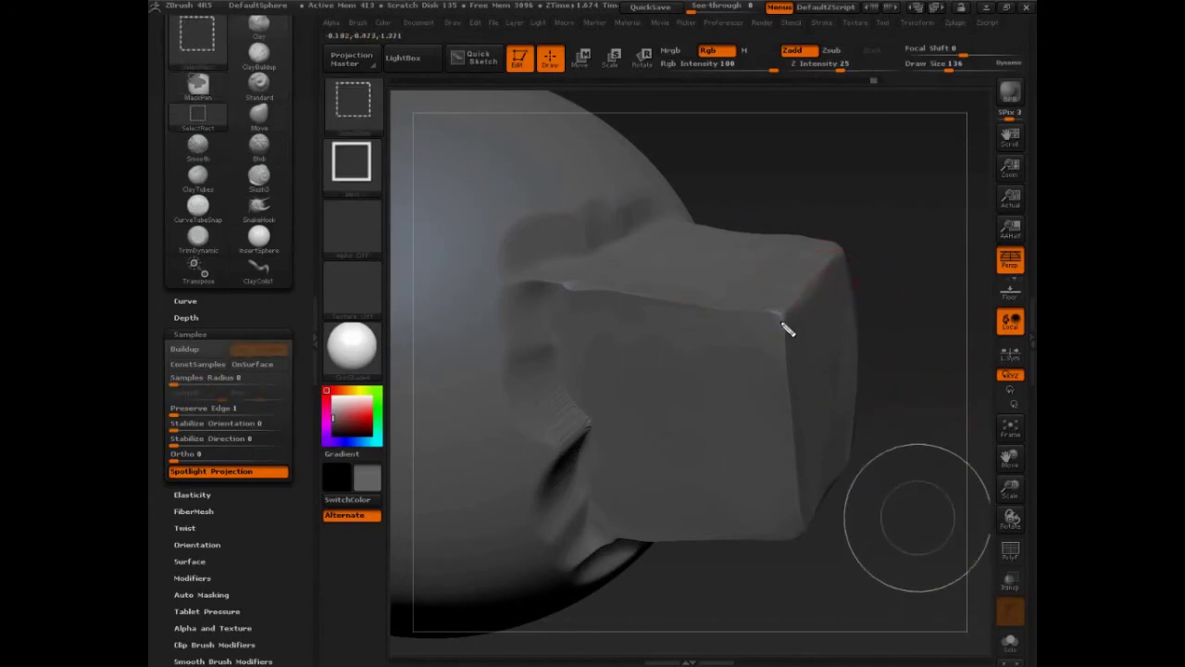
{"action": "left_click_drag", "start_coordinate": [781, 313], "coordinate": [556, 279]}
{"action": "mouse_move", "coordinate": [754, 238]}
{"action": "left_mouse_down"}
{"action": "mouse_move", "coordinate": [639, 294]}
{"action": "mouse_move", "coordinate": [653, 431]}
{"action": "left_mouse_up"}
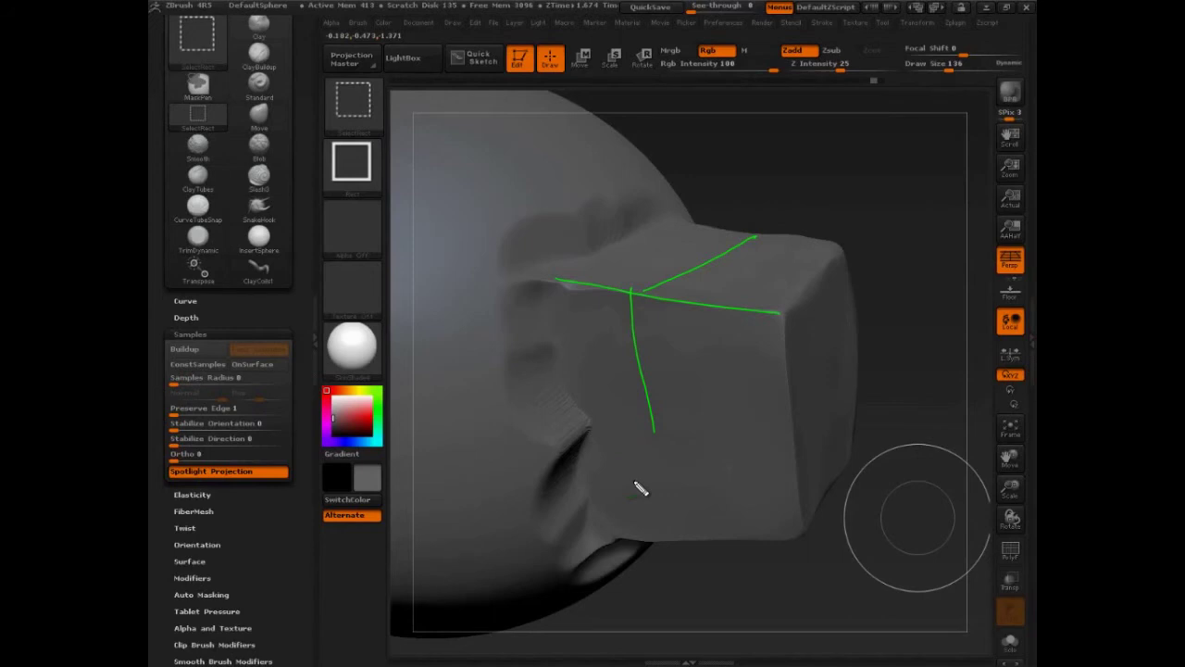
{"action": "key", "text": "Escape"}
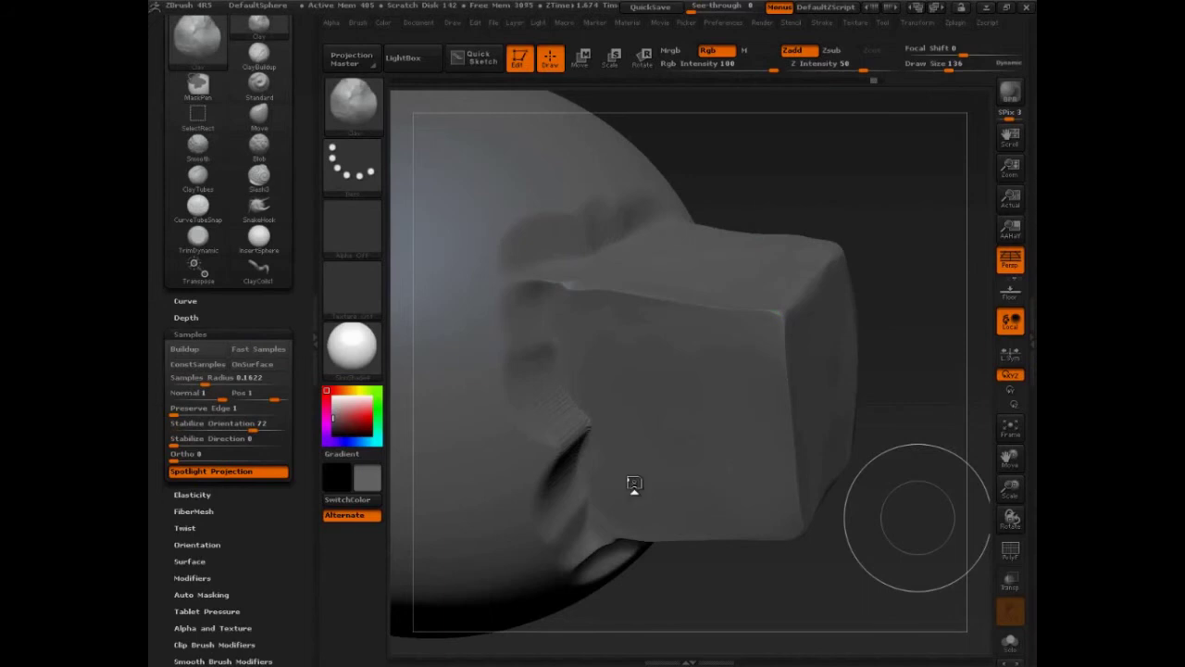
Step: Set the Clay brush's Preserve Edge to about 17.5, try strokes along the block's upper edge, and undo the last one
{"action": "left_click", "coordinate": [352, 104]}
{"action": "left_click_drag", "start_coordinate": [209, 414], "coordinate": [248, 413]}
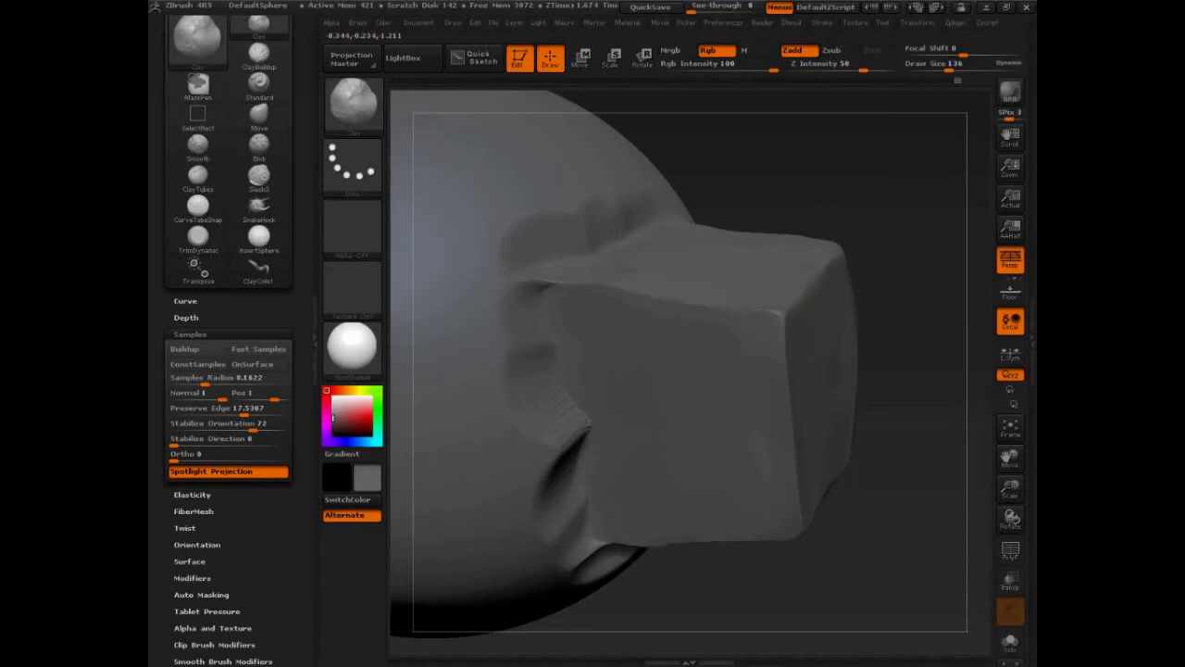
{"action": "key", "text": "ctrl+z"}
Step: Set the Draw Size to 97 and Samples Radius to about 0.26, and sculpt Clay strokes along the block's edges
{"action": "key", "text": "s"}
{"action": "left_click_drag", "start_coordinate": [783, 267], "coordinate": [777, 268]}
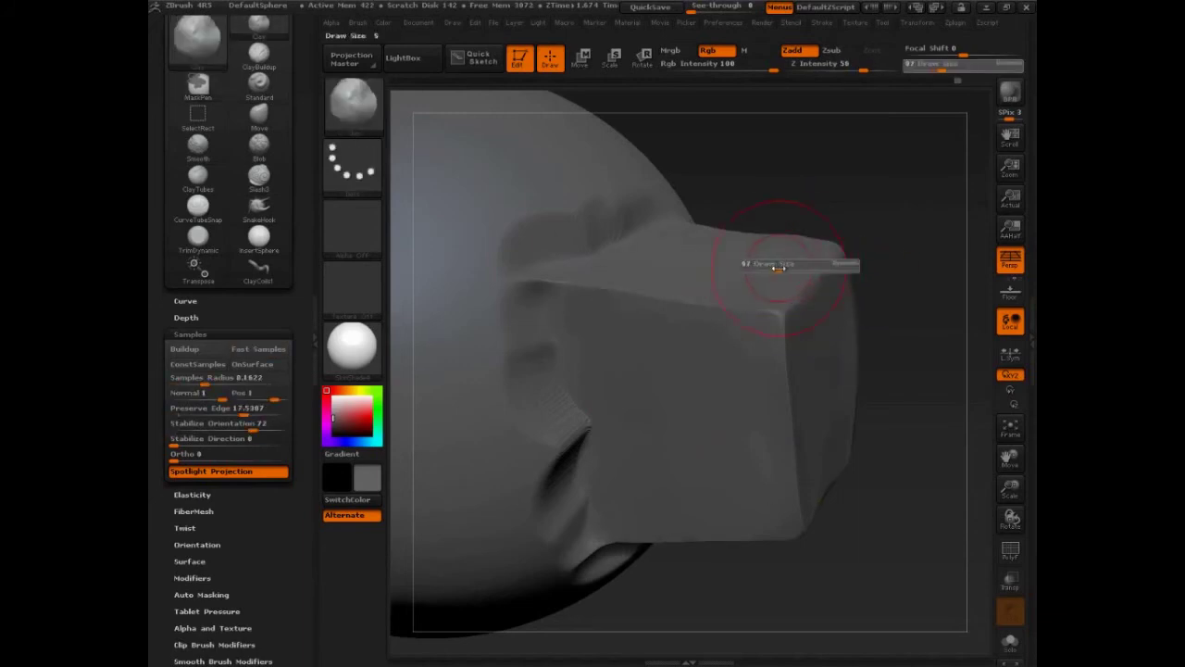
{"action": "left_click_drag", "start_coordinate": [204, 379], "coordinate": [212, 379]}
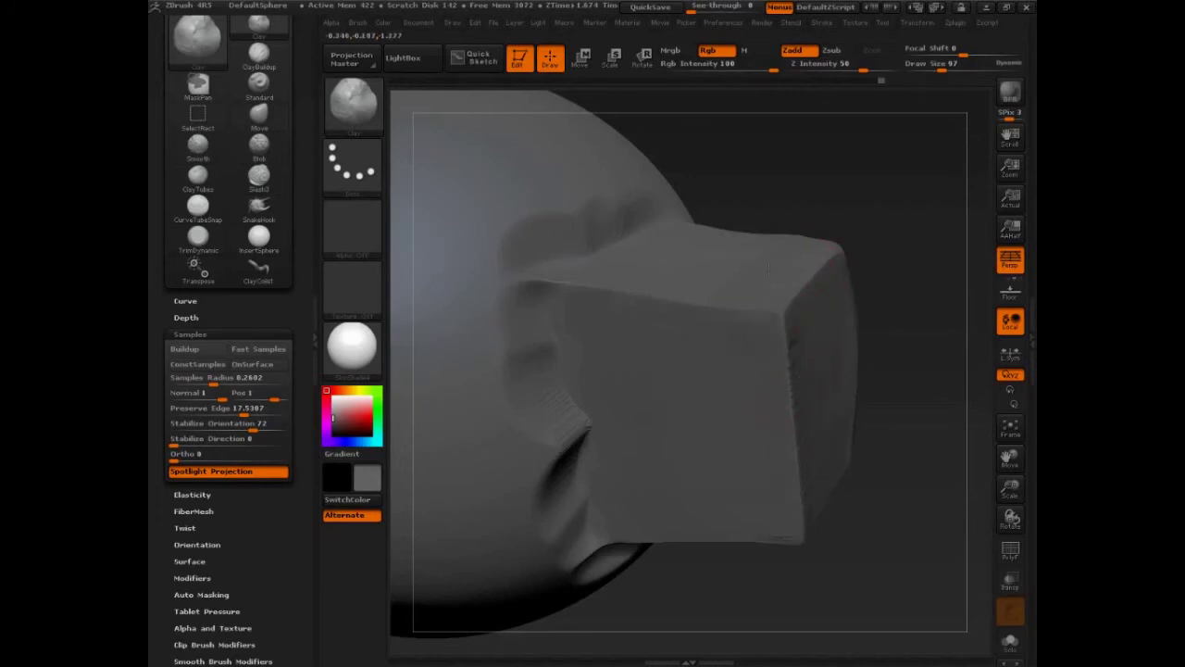
{"action": "key", "text": "ctrl"}
{"action": "key", "text": "ctrl"}
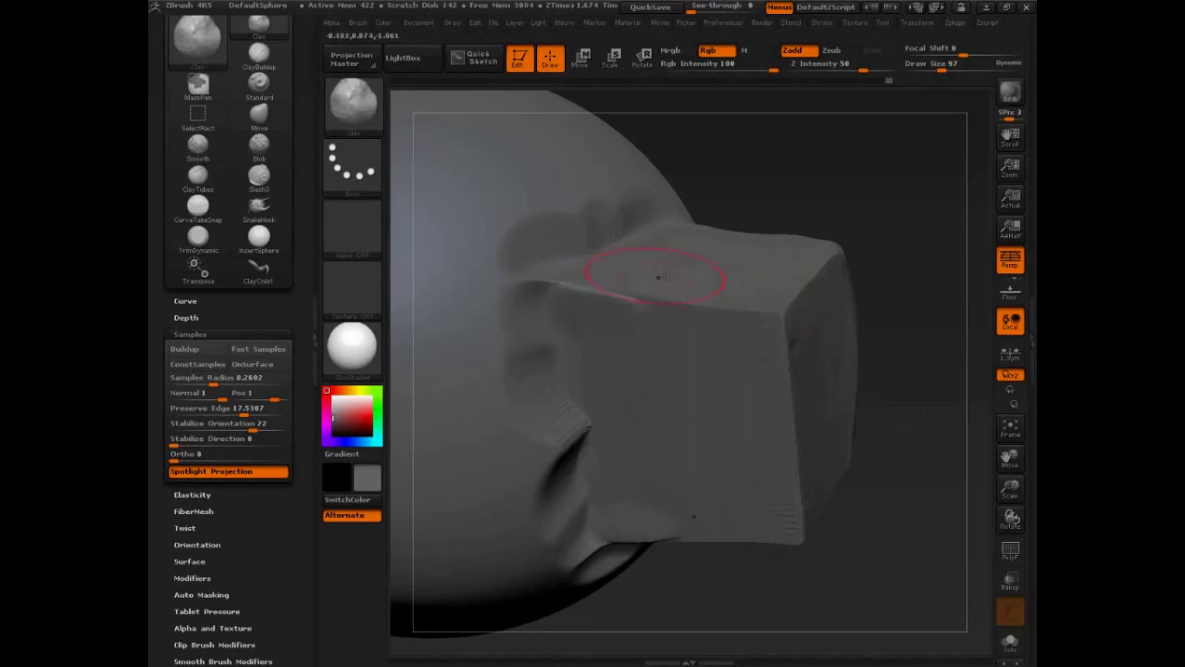
{"action": "key", "text": "shift"}
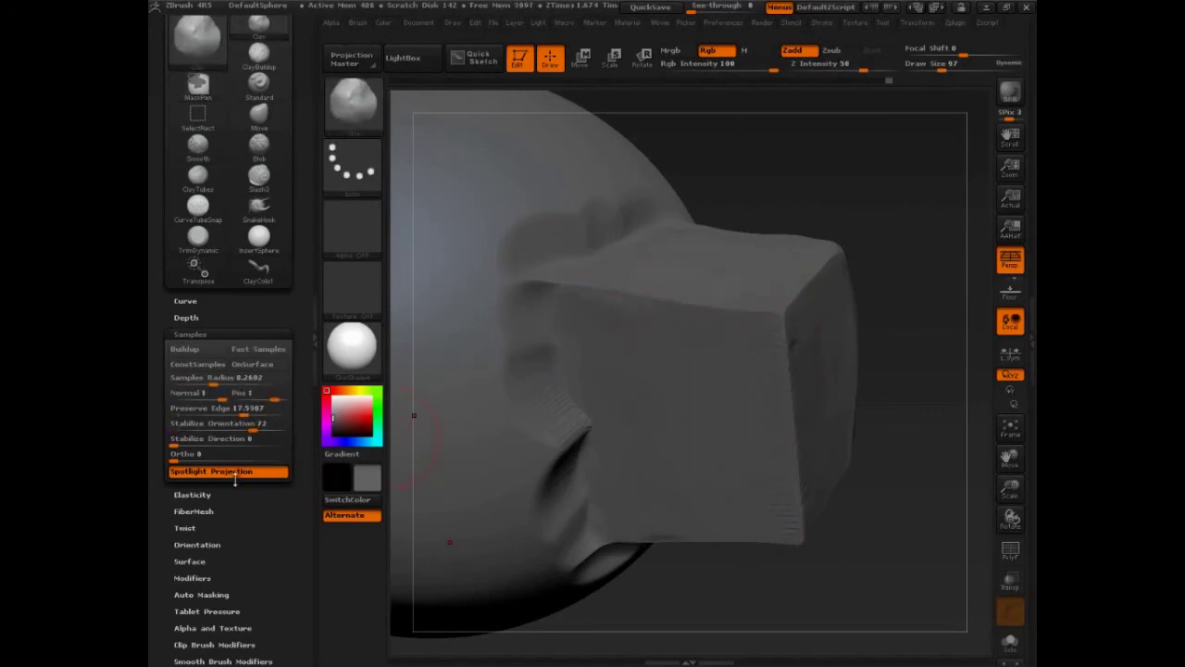
Step: Reset the Clay brush's Preserve Edge to 1 and set the Draw Size to 155
{"action": "left_click_drag", "start_coordinate": [248, 411], "coordinate": [172, 410]}
{"action": "key", "text": "s"}
{"action": "left_click_drag", "start_coordinate": [646, 298], "coordinate": [656, 298]}
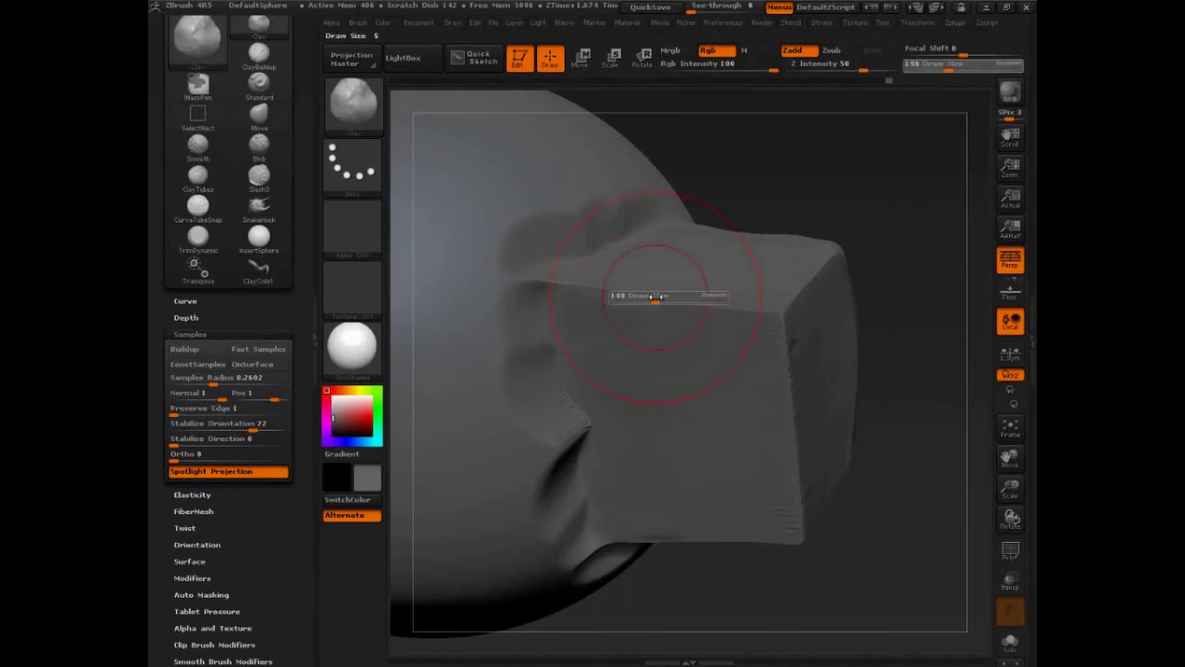
Step: Reshape the block's upper and lower side edges near the sphere with the Move brush
{"action": "key", "text": "b"}
{"action": "key", "text": "m"}
{"action": "key", "text": "v"}
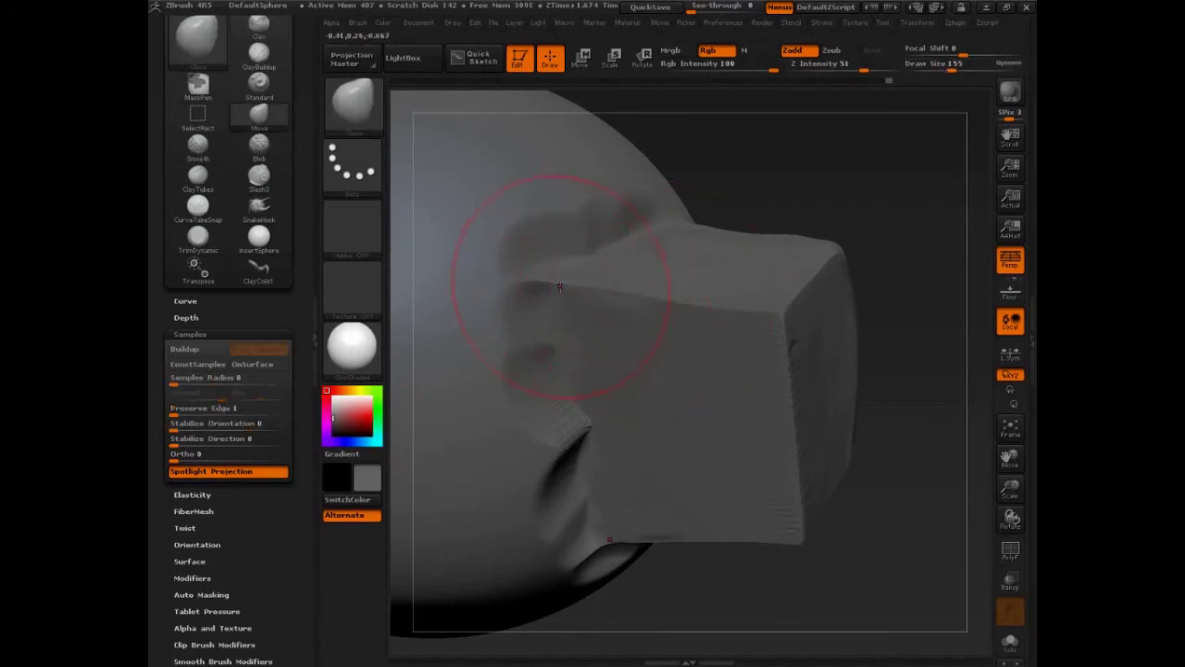
{"action": "left_click_drag", "start_coordinate": [603, 295], "coordinate": [626, 301]}
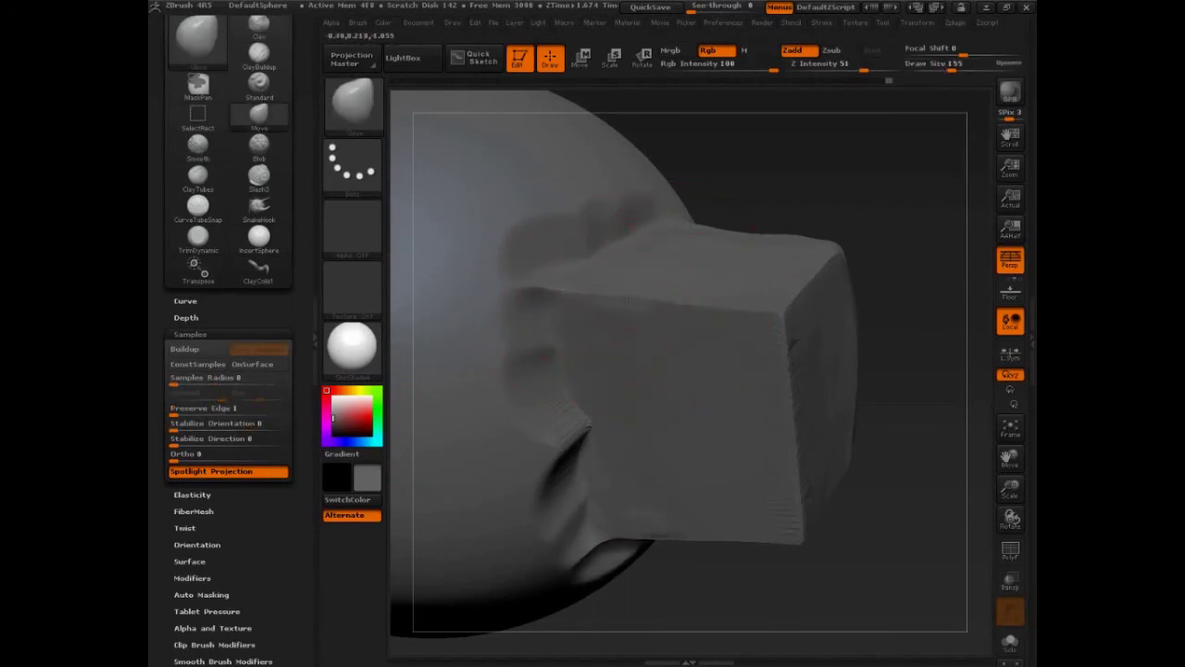
{"action": "key", "text": "s"}
{"action": "left_click_drag", "start_coordinate": [698, 319], "coordinate": [667, 318]}
{"action": "key", "text": "s"}
{"action": "mouse_move", "coordinate": [630, 541]}
{"action": "left_mouse_down"}
{"action": "mouse_move", "coordinate": [620, 546]}
{"action": "mouse_move", "coordinate": [701, 542]}
{"action": "left_mouse_up"}
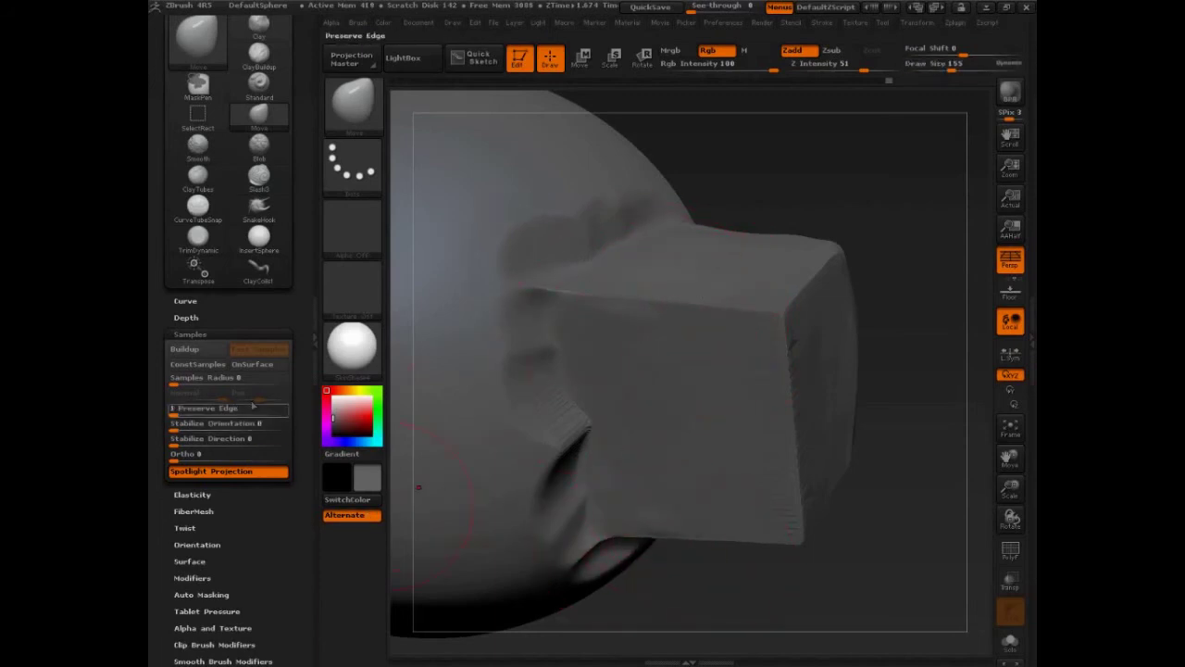
Step: Switch back to the Clay brush and set its Preserve Edge to about 20.7
{"action": "key", "text": "b"}
{"action": "key", "text": "c"}
{"action": "key", "text": "l"}
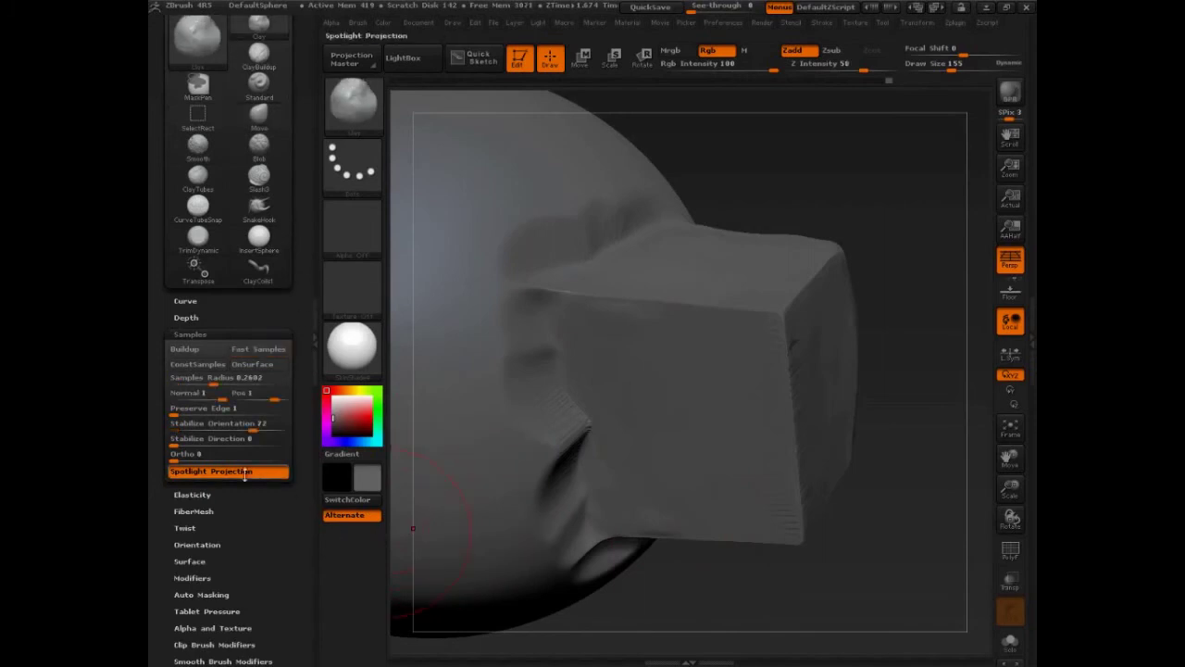
{"action": "left_click_drag", "start_coordinate": [211, 408], "coordinate": [253, 409]}
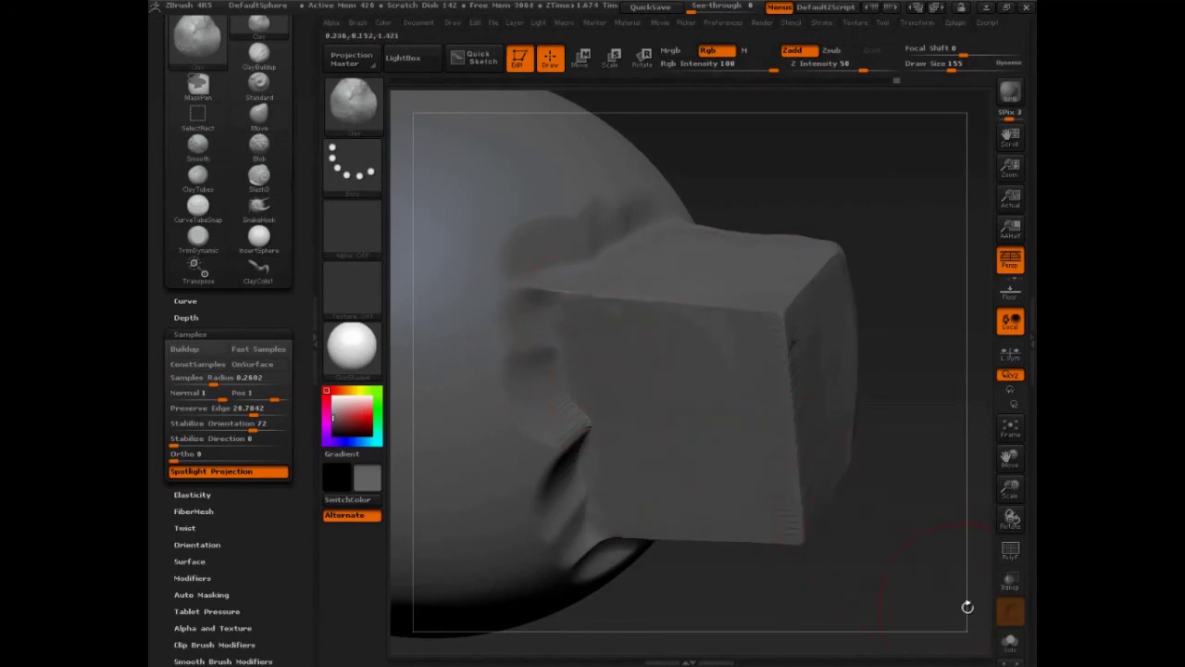
Step: Display the PolyFrame wireframe and annotate the block's upper and vertical edges with freehand lines and small arrows
{"action": "left_click", "coordinate": [1010, 550]}
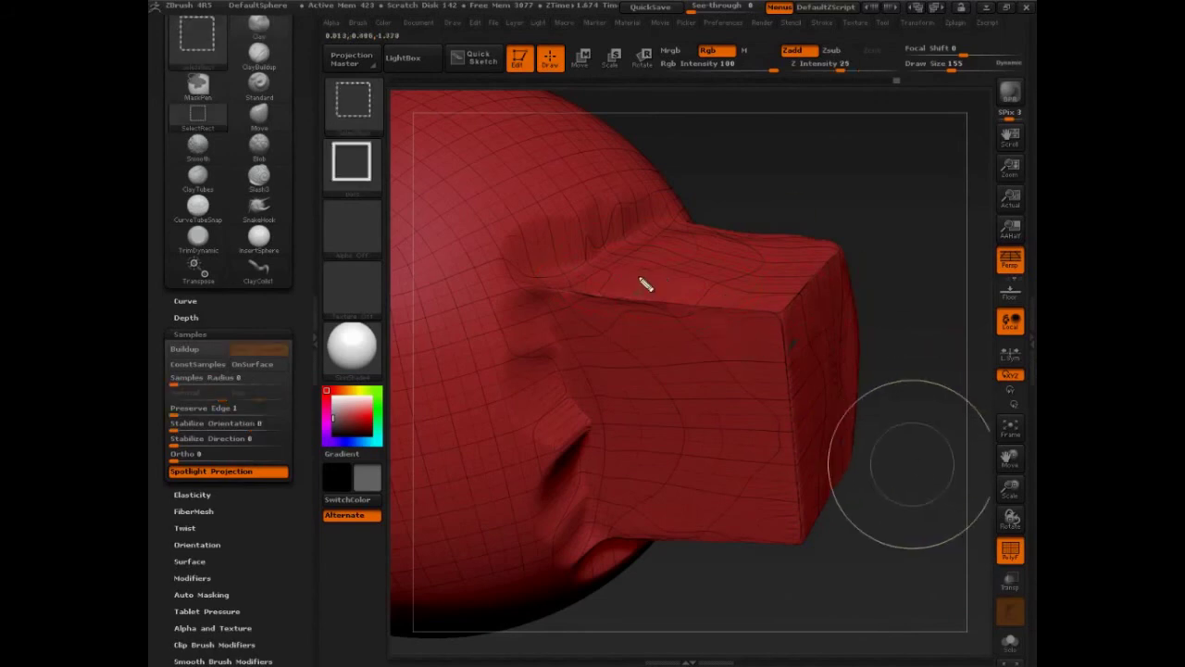
{"action": "mouse_move", "coordinate": [659, 275]}
{"action": "left_mouse_down", "text": "ctrl+shift"}
{"action": "mouse_move", "coordinate": [628, 303]}
{"action": "mouse_move", "coordinate": [632, 358]}
{"action": "left_mouse_up", "text": "ctrl+shift"}
{"action": "left_click_drag", "start_coordinate": [555, 293], "coordinate": [779, 313]}
{"action": "mouse_move", "coordinate": [824, 270]}
{"action": "left_mouse_down"}
{"action": "mouse_move", "coordinate": [781, 314]}
{"action": "mouse_move", "coordinate": [795, 460]}
{"action": "left_mouse_up"}
{"action": "mouse_move", "coordinate": [824, 331]}
{"action": "left_mouse_down"}
{"action": "mouse_move", "coordinate": [791, 369]}
{"action": "mouse_move", "coordinate": [796, 389]}
{"action": "left_mouse_up"}
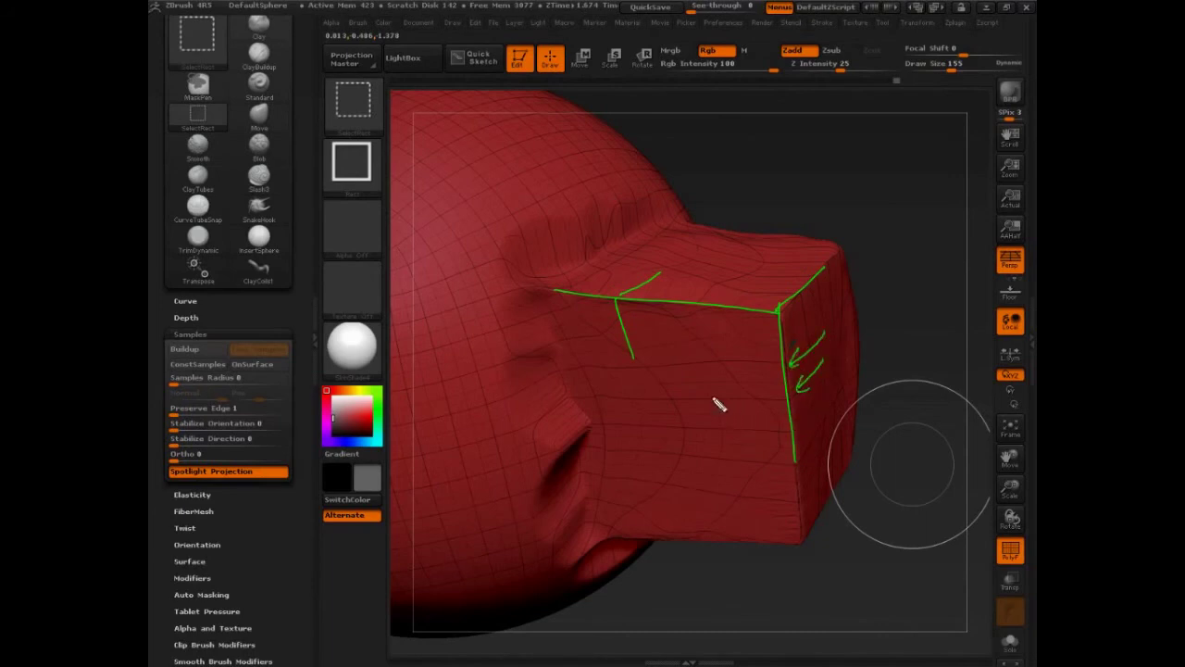
Step: Annotate the side and end faces with arrows pointing toward the block's vertical edge
{"action": "left_click_drag", "start_coordinate": [711, 400], "coordinate": [771, 396]}
{"action": "left_click_drag", "start_coordinate": [752, 387], "coordinate": [771, 396]}
{"action": "left_click_drag", "start_coordinate": [705, 339], "coordinate": [756, 347]}
{"action": "left_click_drag", "start_coordinate": [718, 471], "coordinate": [787, 467]}
{"action": "left_click_drag", "start_coordinate": [773, 460], "coordinate": [774, 474]}
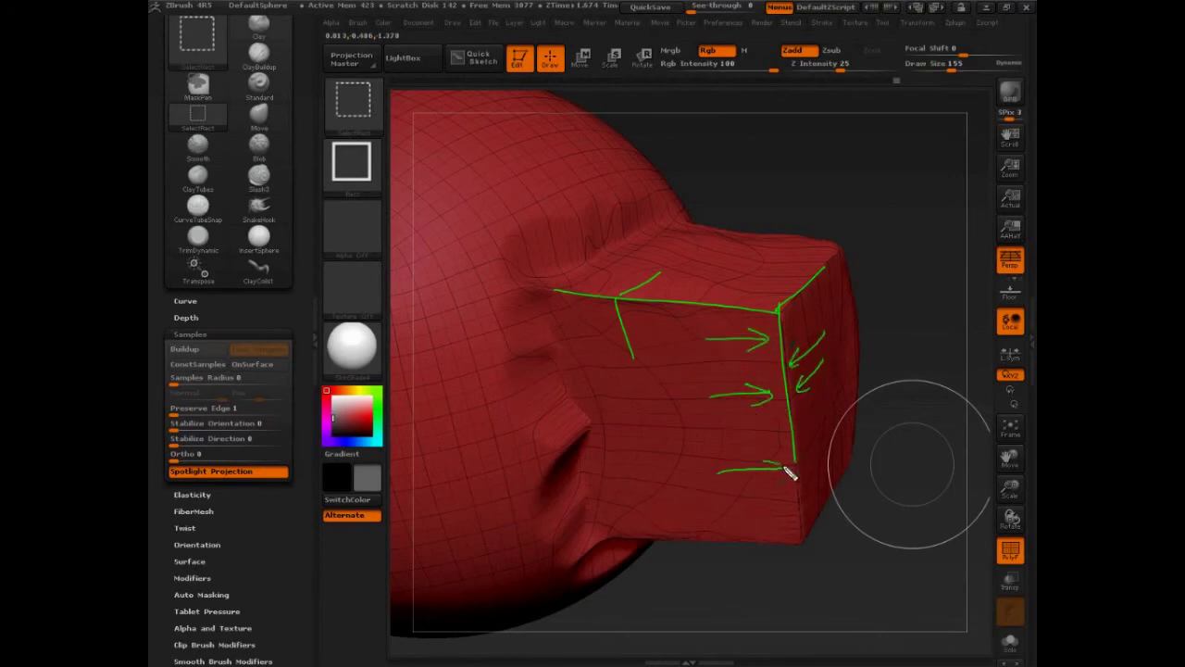
{"action": "mouse_move", "coordinate": [732, 510]}
{"action": "left_mouse_down"}
{"action": "mouse_move", "coordinate": [797, 507]}
{"action": "mouse_move", "coordinate": [784, 515]}
{"action": "left_mouse_up"}
{"action": "left_click_drag", "start_coordinate": [844, 438], "coordinate": [802, 497]}
{"action": "mouse_move", "coordinate": [806, 475]}
{"action": "left_mouse_down"}
{"action": "mouse_move", "coordinate": [804, 496]}
{"action": "mouse_move", "coordinate": [822, 487]}
{"action": "left_mouse_up"}
{"action": "left_click_drag", "start_coordinate": [840, 404], "coordinate": [802, 449]}
{"action": "left_click_drag", "start_coordinate": [811, 427], "coordinate": [820, 443]}
Step: Circle the Preserve Edge setting and the block's upper corner, and sketch a corner profile with arrows above the block
{"action": "mouse_move", "coordinate": [273, 395]}
{"action": "left_mouse_down"}
{"action": "mouse_move", "coordinate": [287, 413]}
{"action": "mouse_move", "coordinate": [156, 410]}
{"action": "left_mouse_up"}
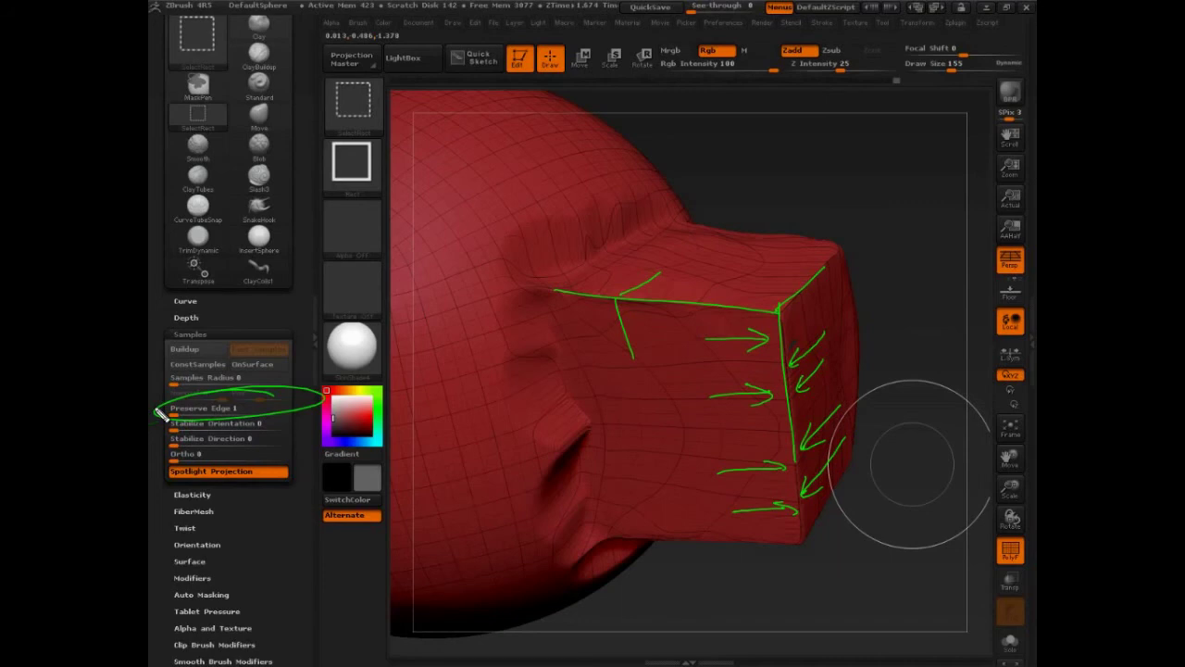
{"action": "mouse_move", "coordinate": [694, 365]}
{"action": "left_mouse_down"}
{"action": "mouse_move", "coordinate": [846, 339]}
{"action": "mouse_move", "coordinate": [690, 360]}
{"action": "left_mouse_up"}
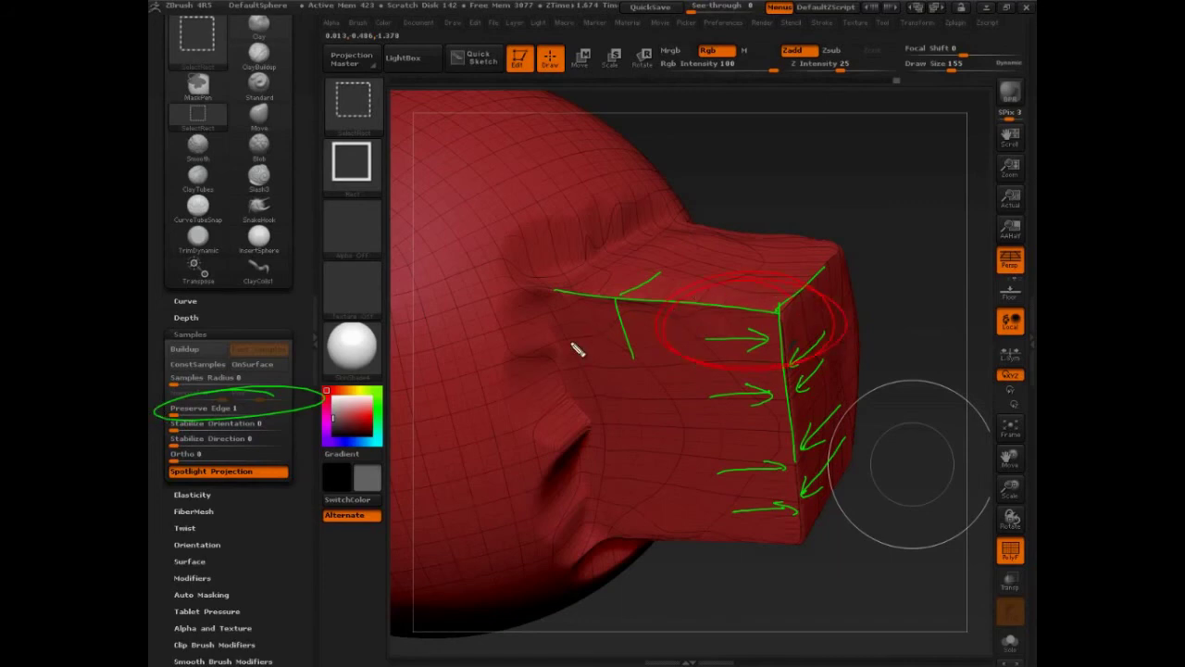
{"action": "mouse_move", "coordinate": [765, 145]}
{"action": "left_mouse_down"}
{"action": "mouse_move", "coordinate": [855, 182]}
{"action": "mouse_move", "coordinate": [859, 243]}
{"action": "left_mouse_up"}
{"action": "left_click_drag", "start_coordinate": [859, 194], "coordinate": [871, 150]}
{"action": "mouse_move", "coordinate": [780, 141]}
{"action": "left_mouse_down"}
{"action": "mouse_move", "coordinate": [826, 136]}
{"action": "mouse_move", "coordinate": [815, 141]}
{"action": "mouse_move", "coordinate": [842, 147]}
{"action": "mouse_move", "coordinate": [855, 127]}
{"action": "left_mouse_up"}
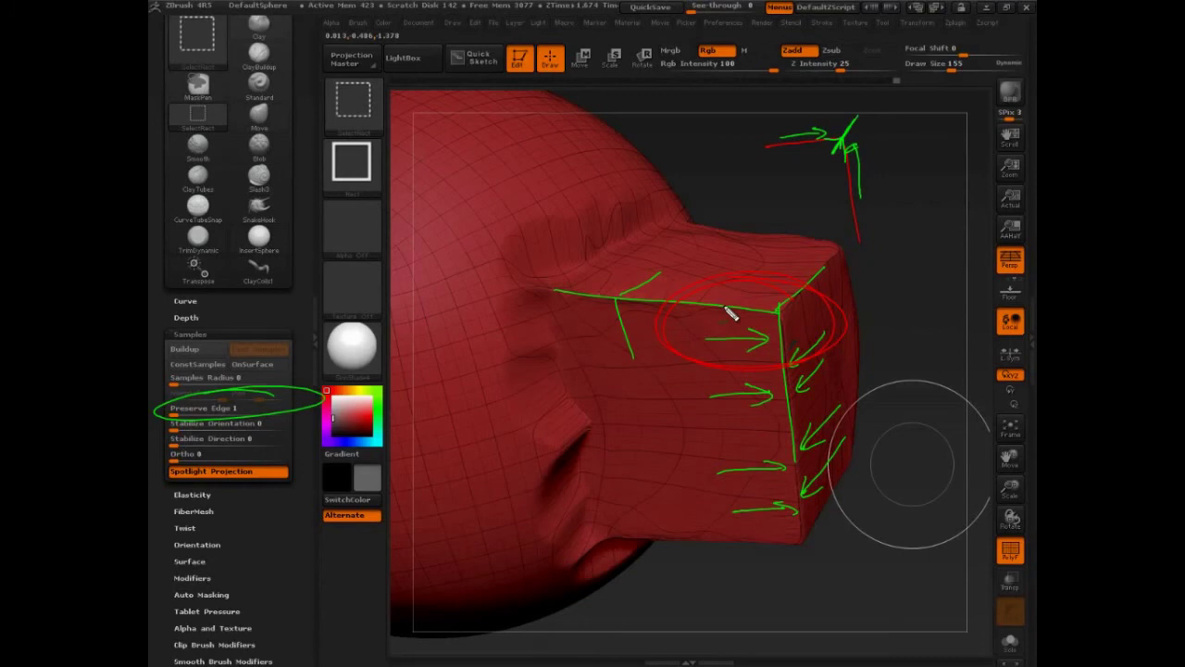
{"action": "mouse_move", "coordinate": [881, 217]}
{"action": "left_mouse_down"}
{"action": "mouse_move", "coordinate": [869, 142]}
{"action": "mouse_move", "coordinate": [882, 135]}
{"action": "left_mouse_up"}
{"action": "left_click_drag", "start_coordinate": [773, 120], "coordinate": [823, 111]}
{"action": "mouse_move", "coordinate": [813, 104]}
{"action": "left_mouse_down"}
{"action": "mouse_move", "coordinate": [829, 113]}
{"action": "mouse_move", "coordinate": [818, 118]}
{"action": "left_mouse_up"}
{"action": "left_click_drag", "start_coordinate": [916, 188], "coordinate": [913, 129]}
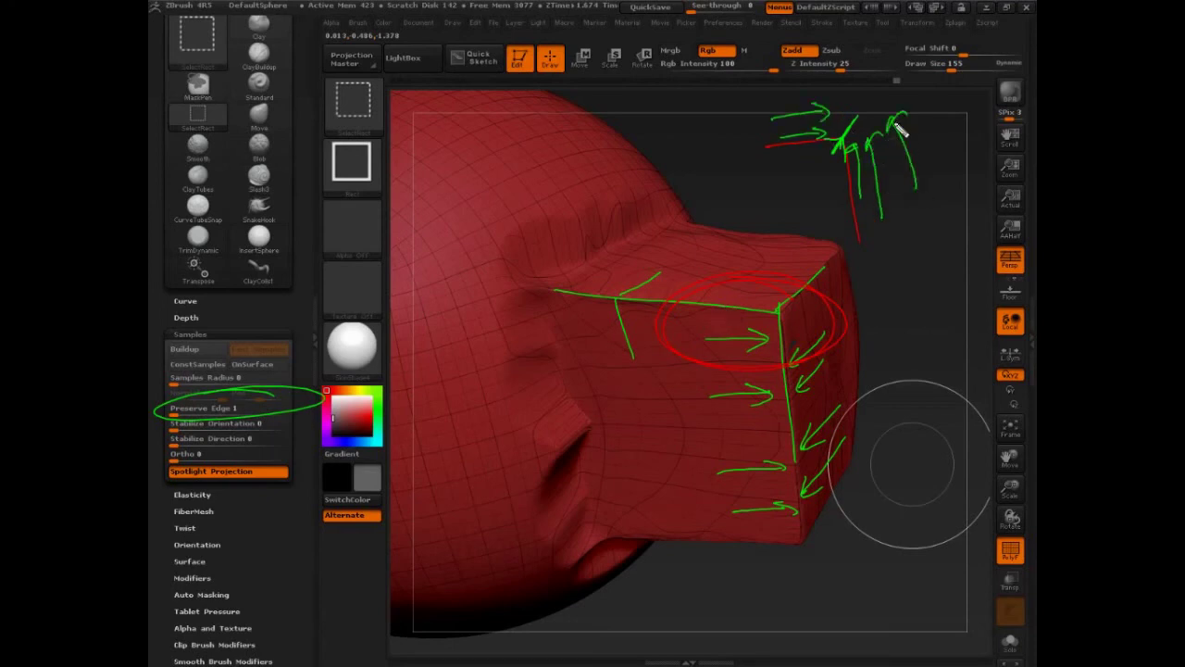
{"action": "mouse_move", "coordinate": [781, 93]}
{"action": "left_mouse_down"}
{"action": "mouse_move", "coordinate": [856, 86]}
{"action": "mouse_move", "coordinate": [848, 95]}
{"action": "left_mouse_up"}
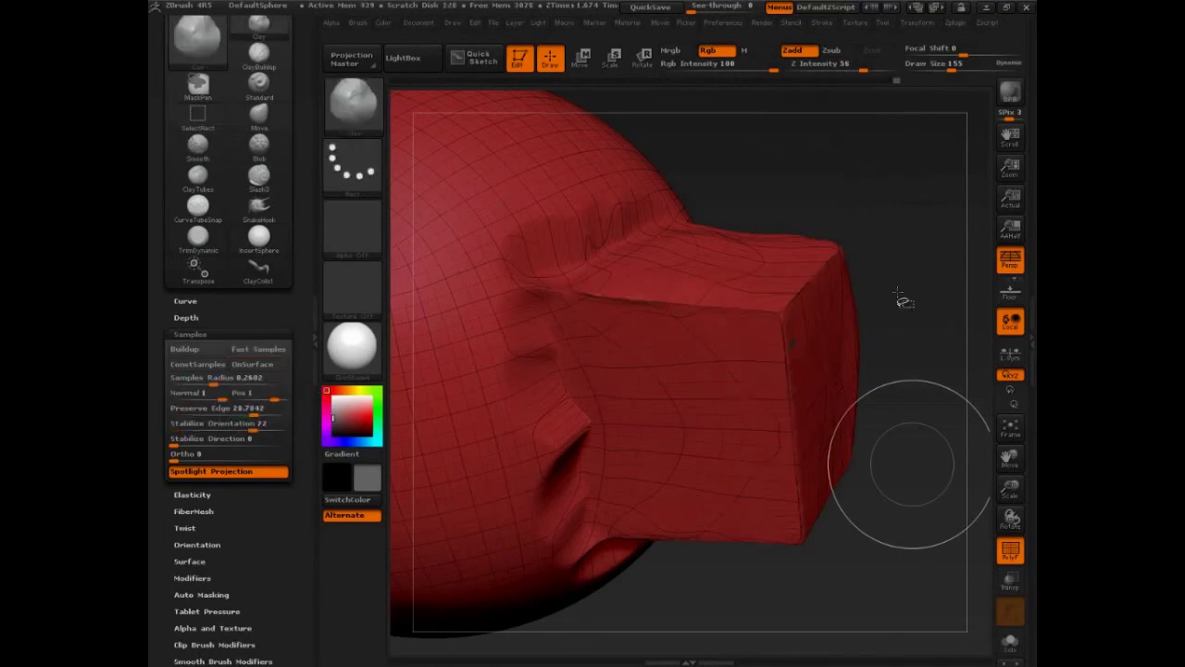
Step: Hide the PolyFrame wireframe and examine the sharpened block from the side and at an angle
{"action": "key", "text": "shift+f"}
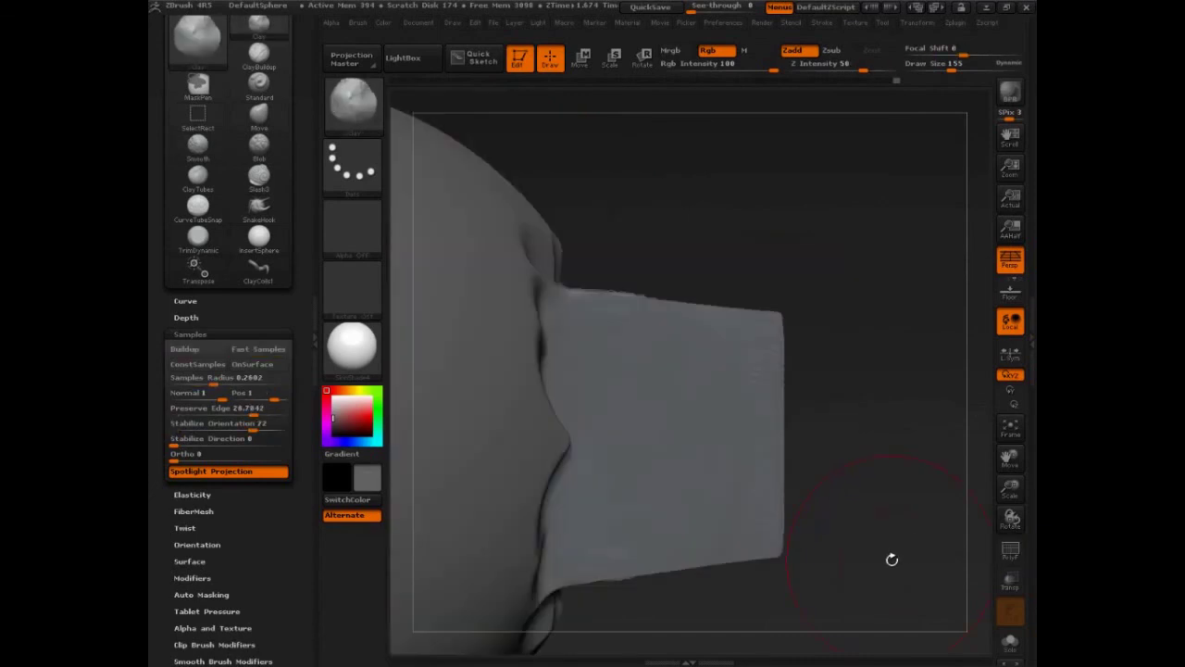
{"action": "left_click_drag", "start_coordinate": [898, 561], "coordinate": [861, 575]}
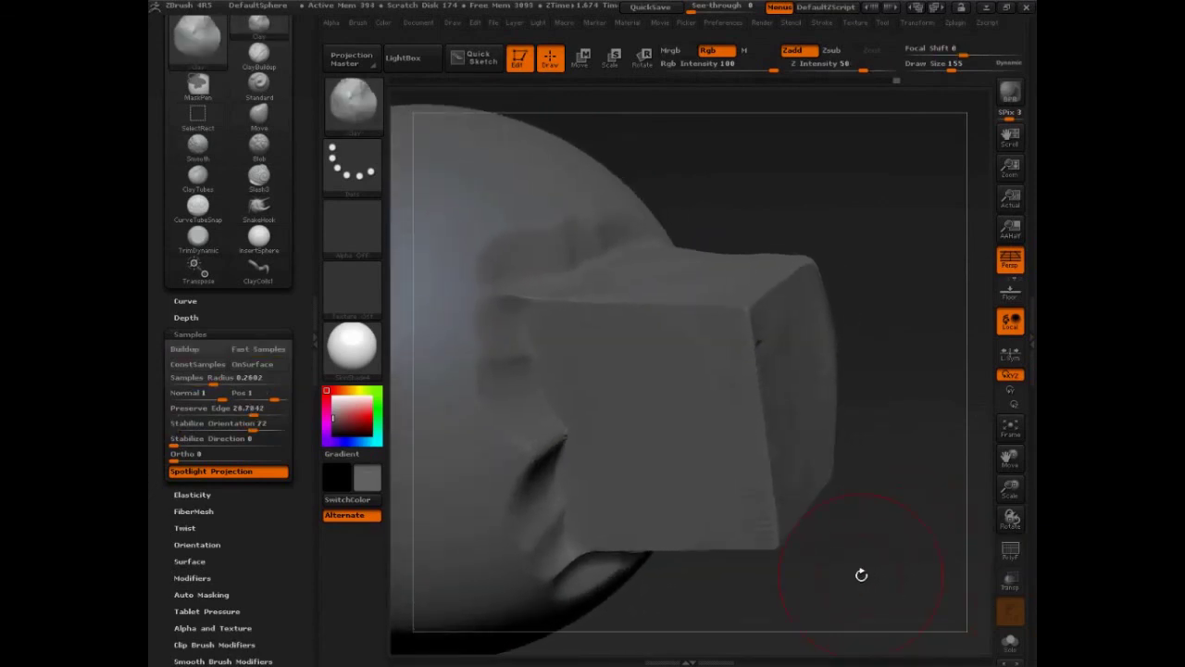